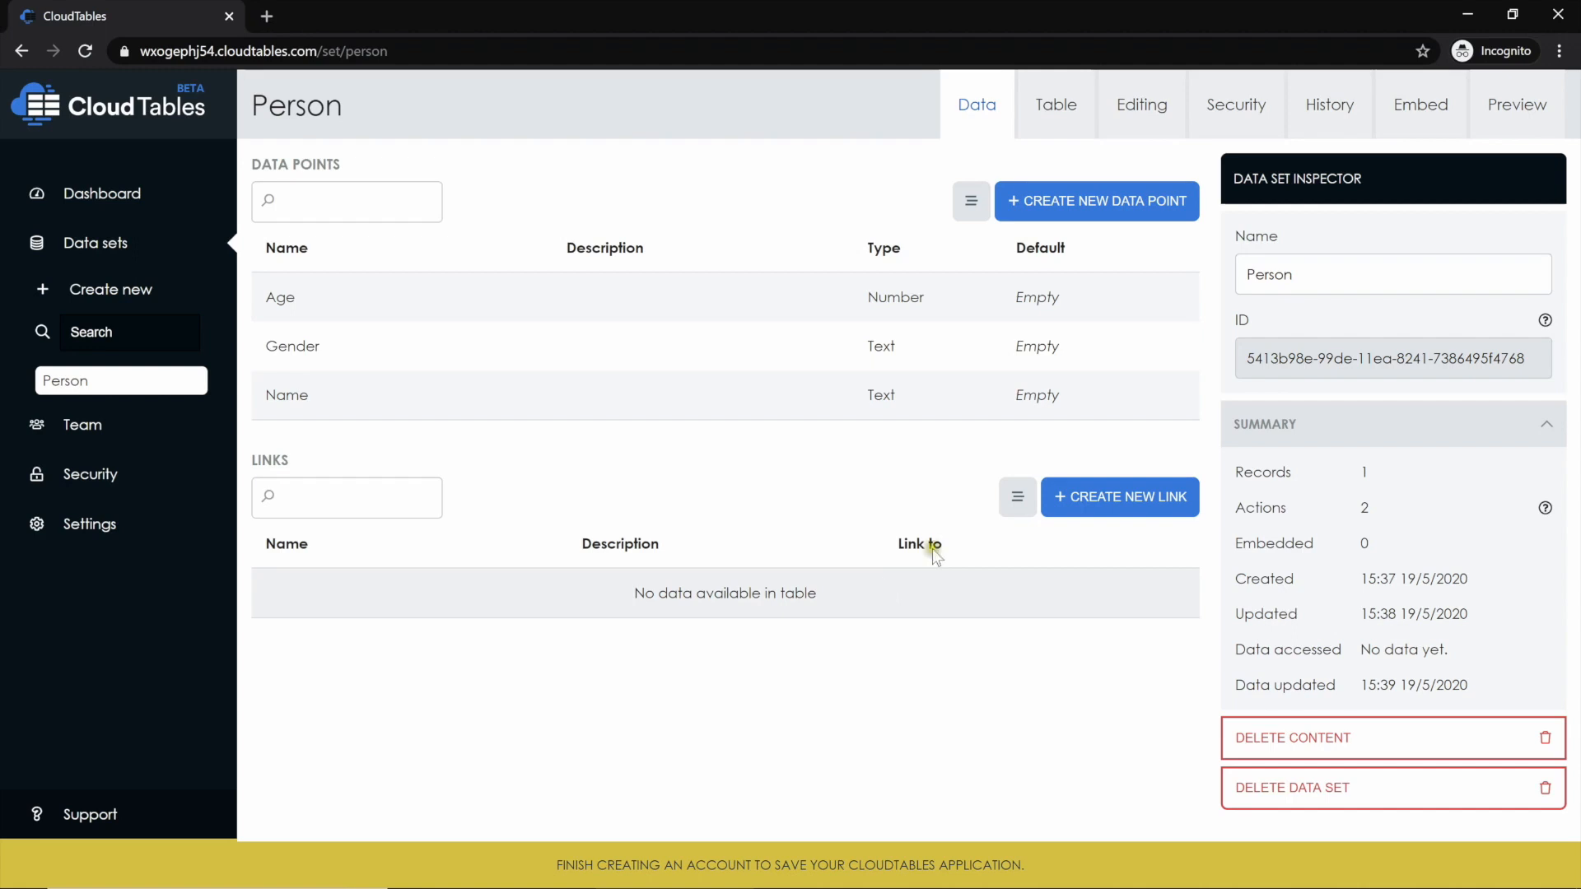
Preview the Person data set and look at its new-entry form without creating a record.
{"action": "left_click", "coordinate": [1498, 120]}
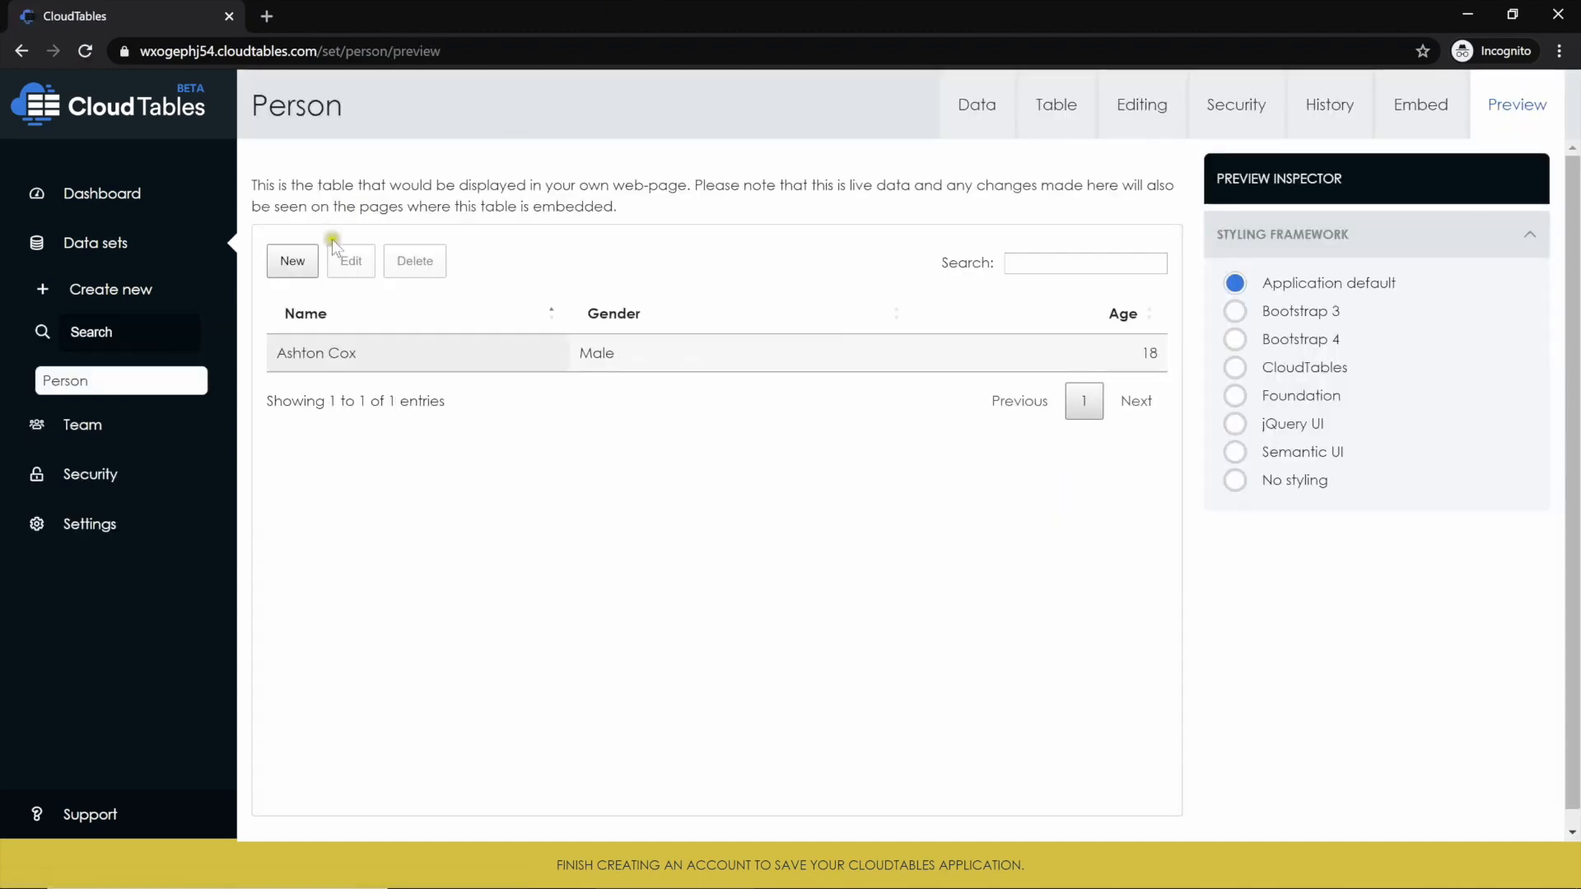
{"action": "left_click", "coordinate": [301, 270]}
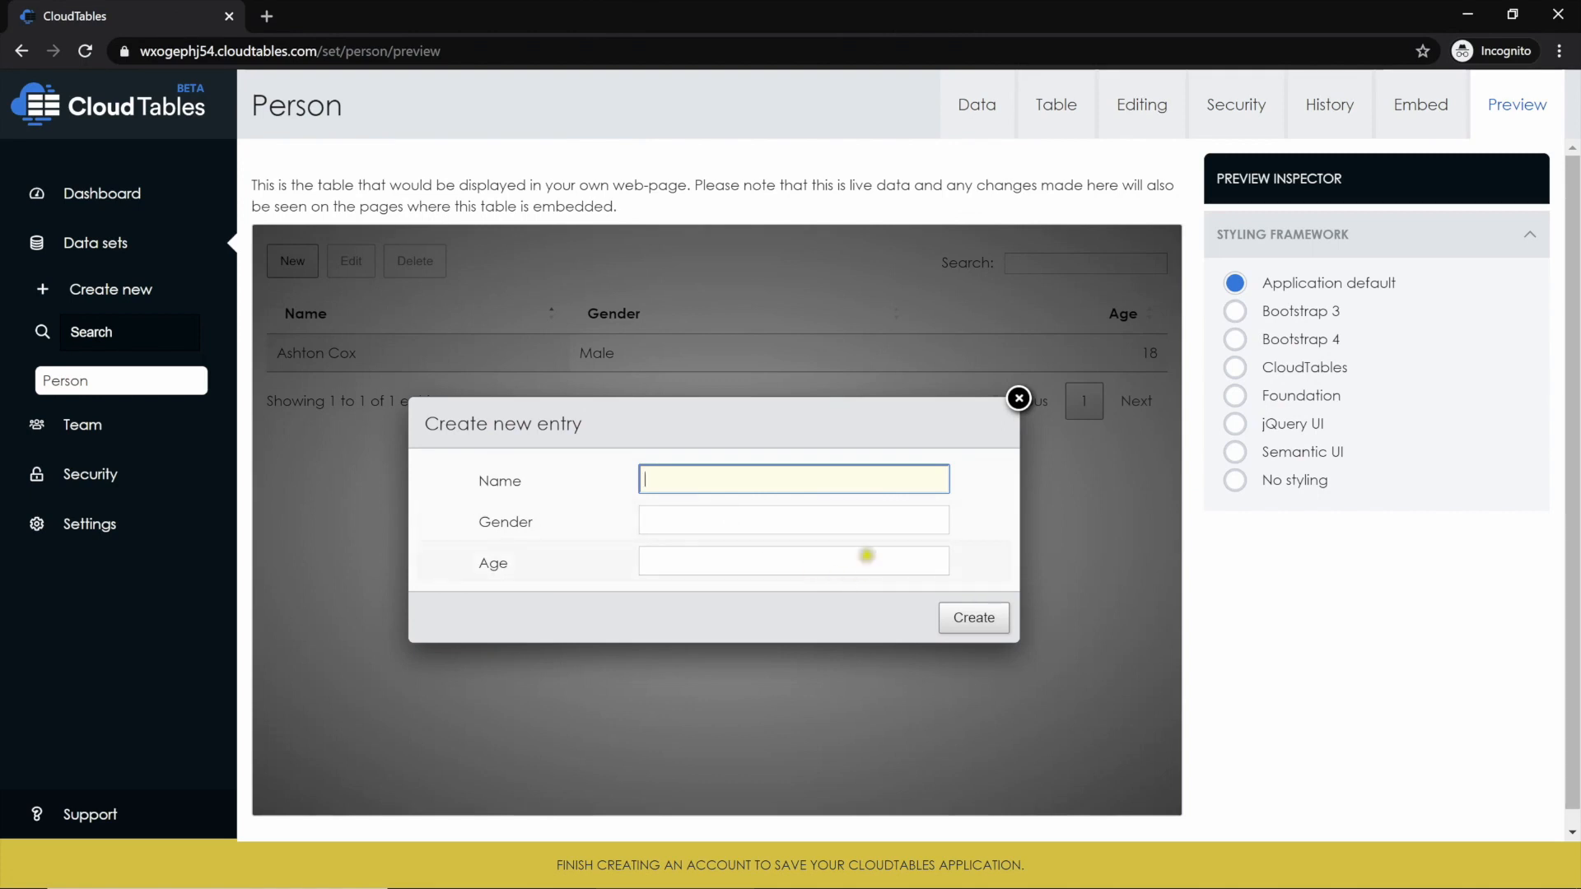
{"action": "left_click", "coordinate": [1018, 398]}
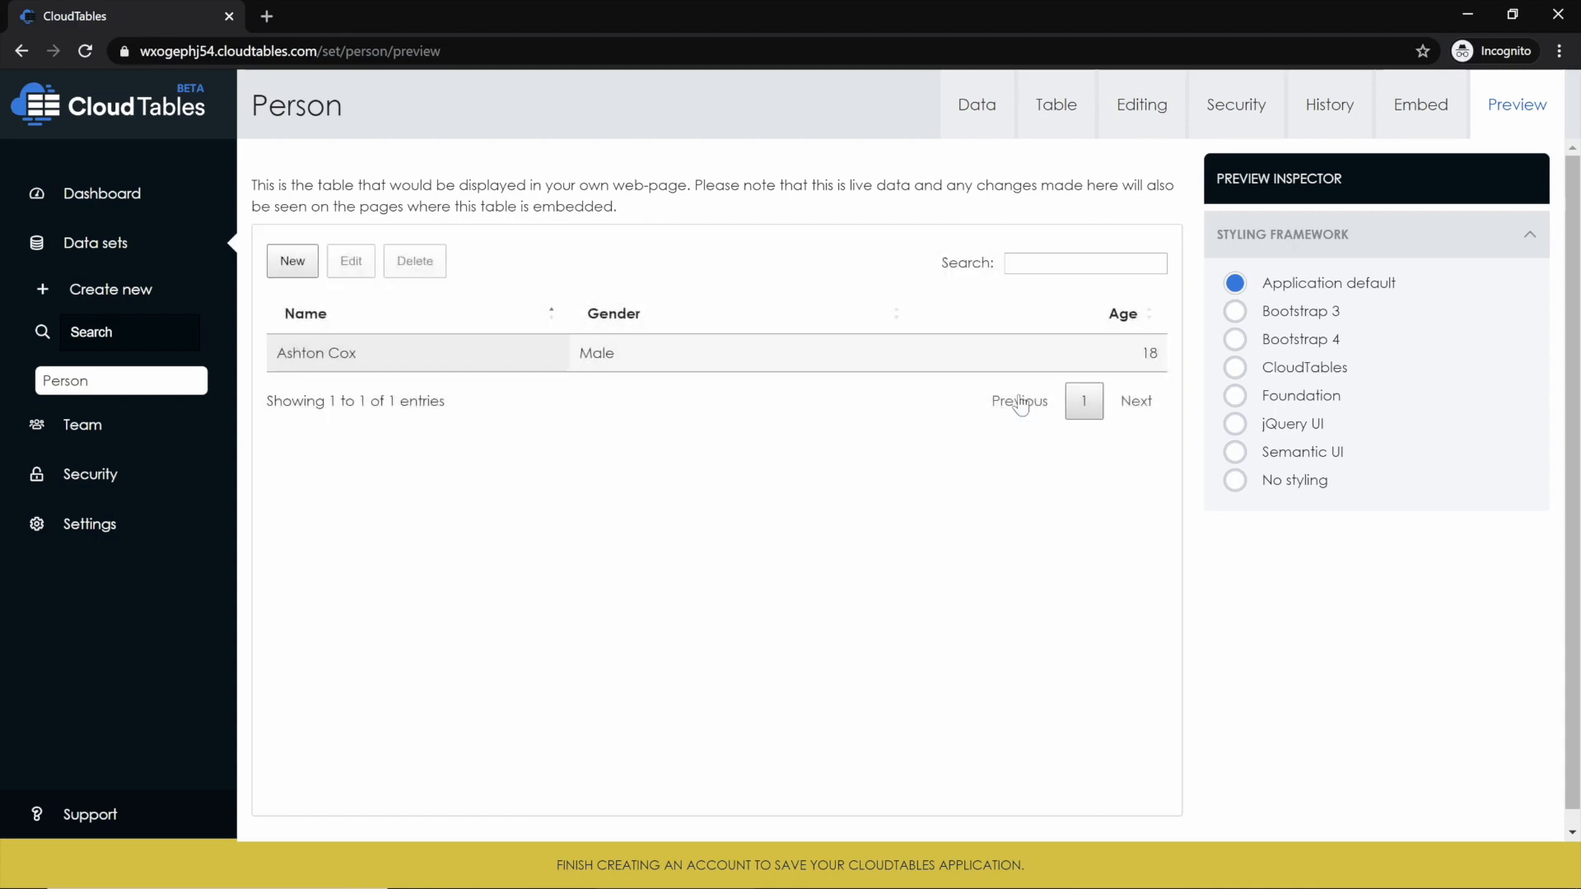
Move the Age field above Gender in the editing form and check the field order in the previewed new-entry form.
{"action": "left_click", "coordinate": [1130, 115]}
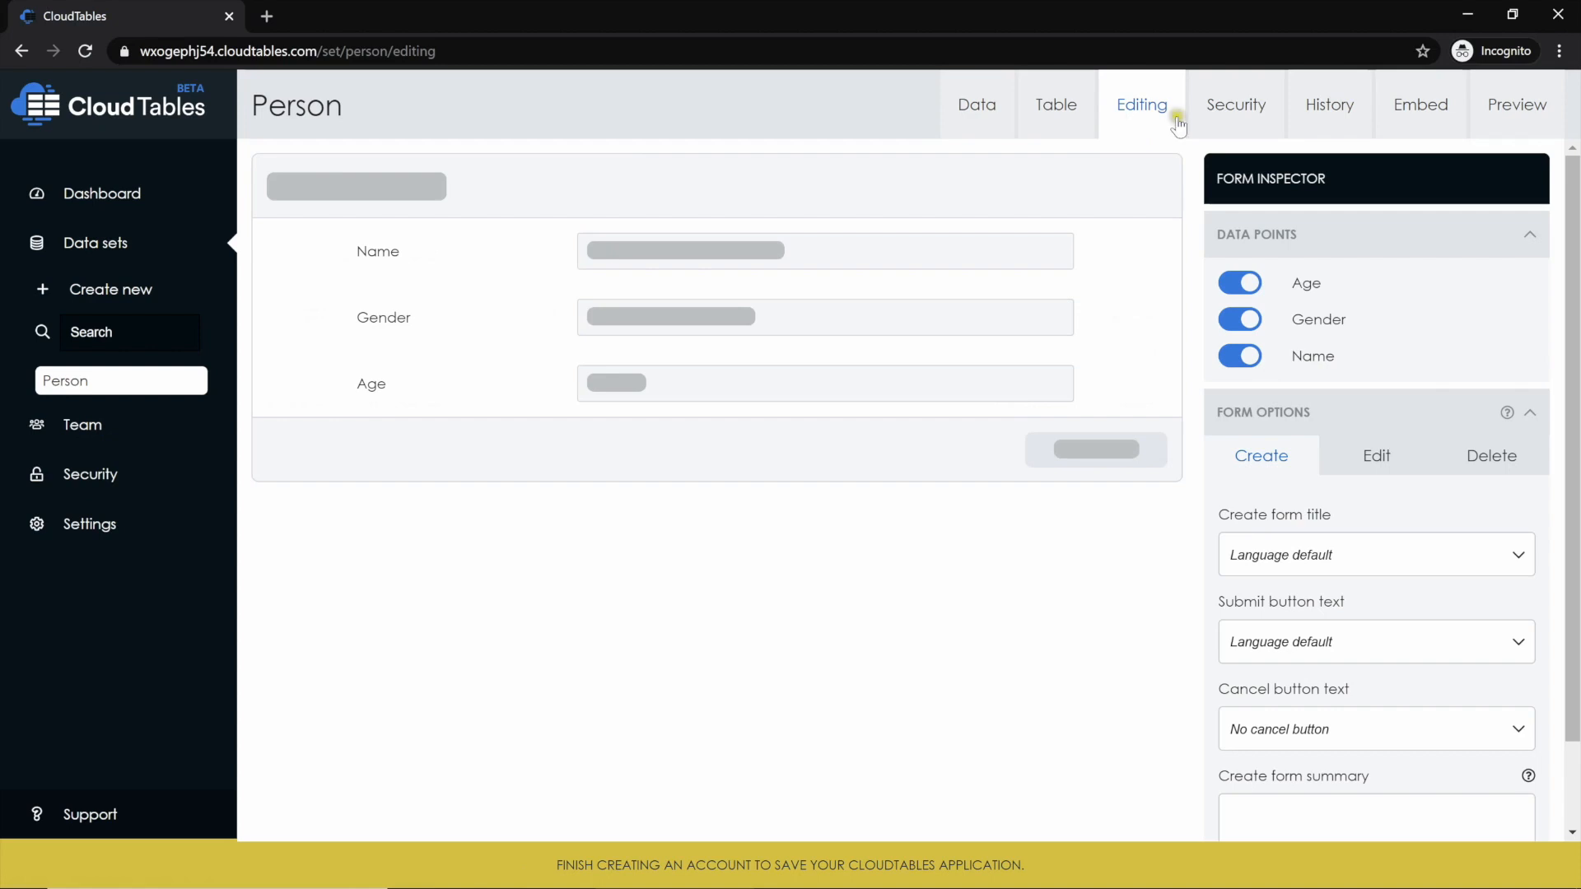
{"action": "left_click_drag", "start_coordinate": [1147, 390], "coordinate": [1147, 327]}
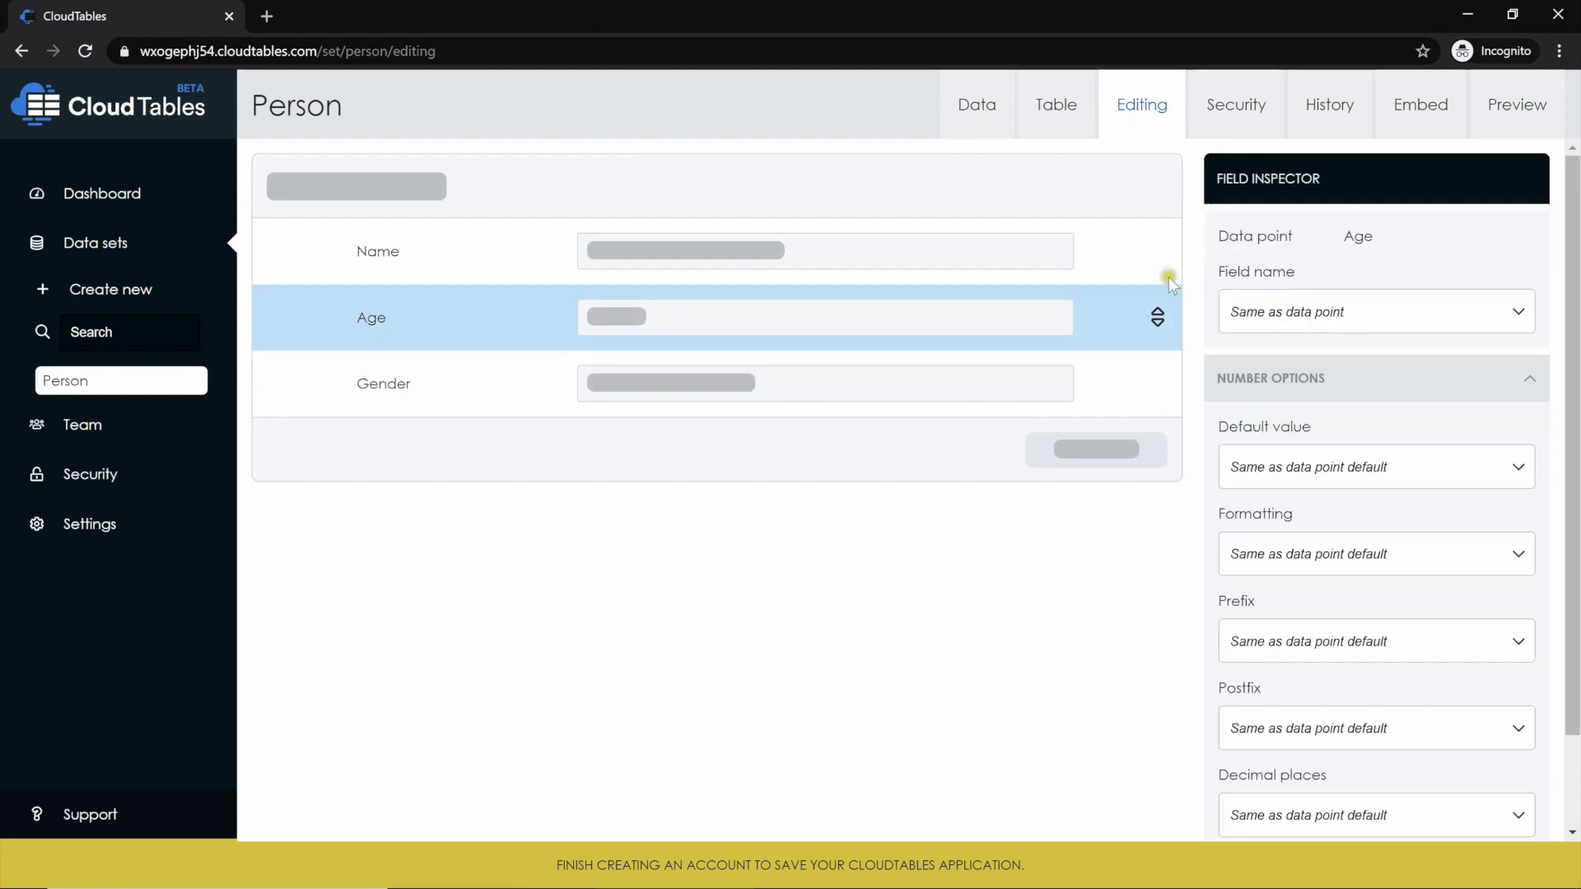
{"action": "left_click", "coordinate": [1548, 100]}
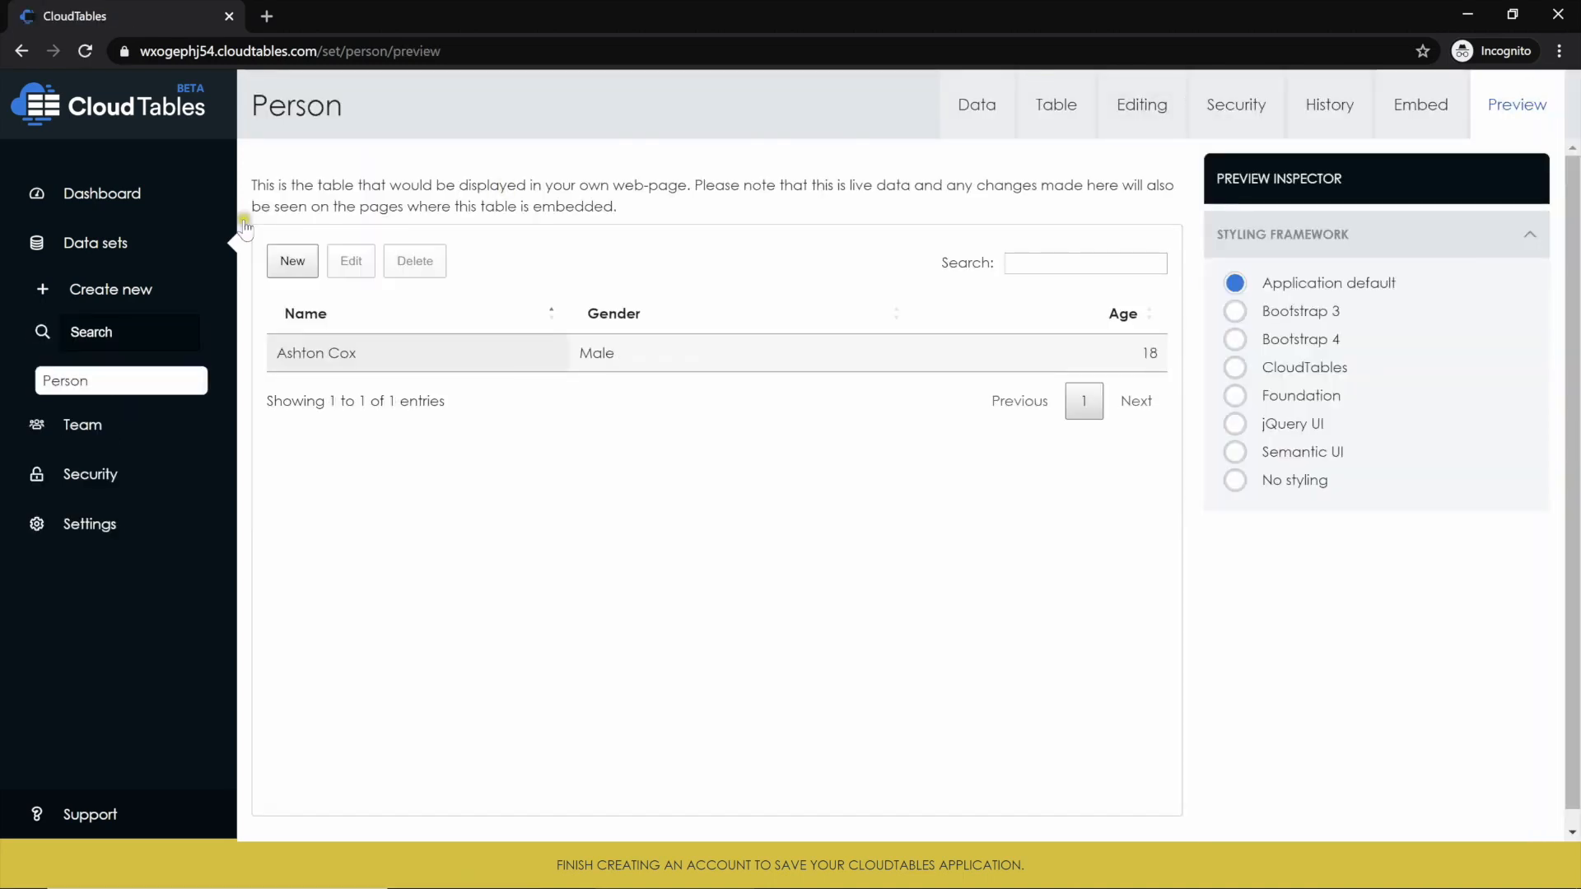
{"action": "left_click", "coordinate": [311, 252]}
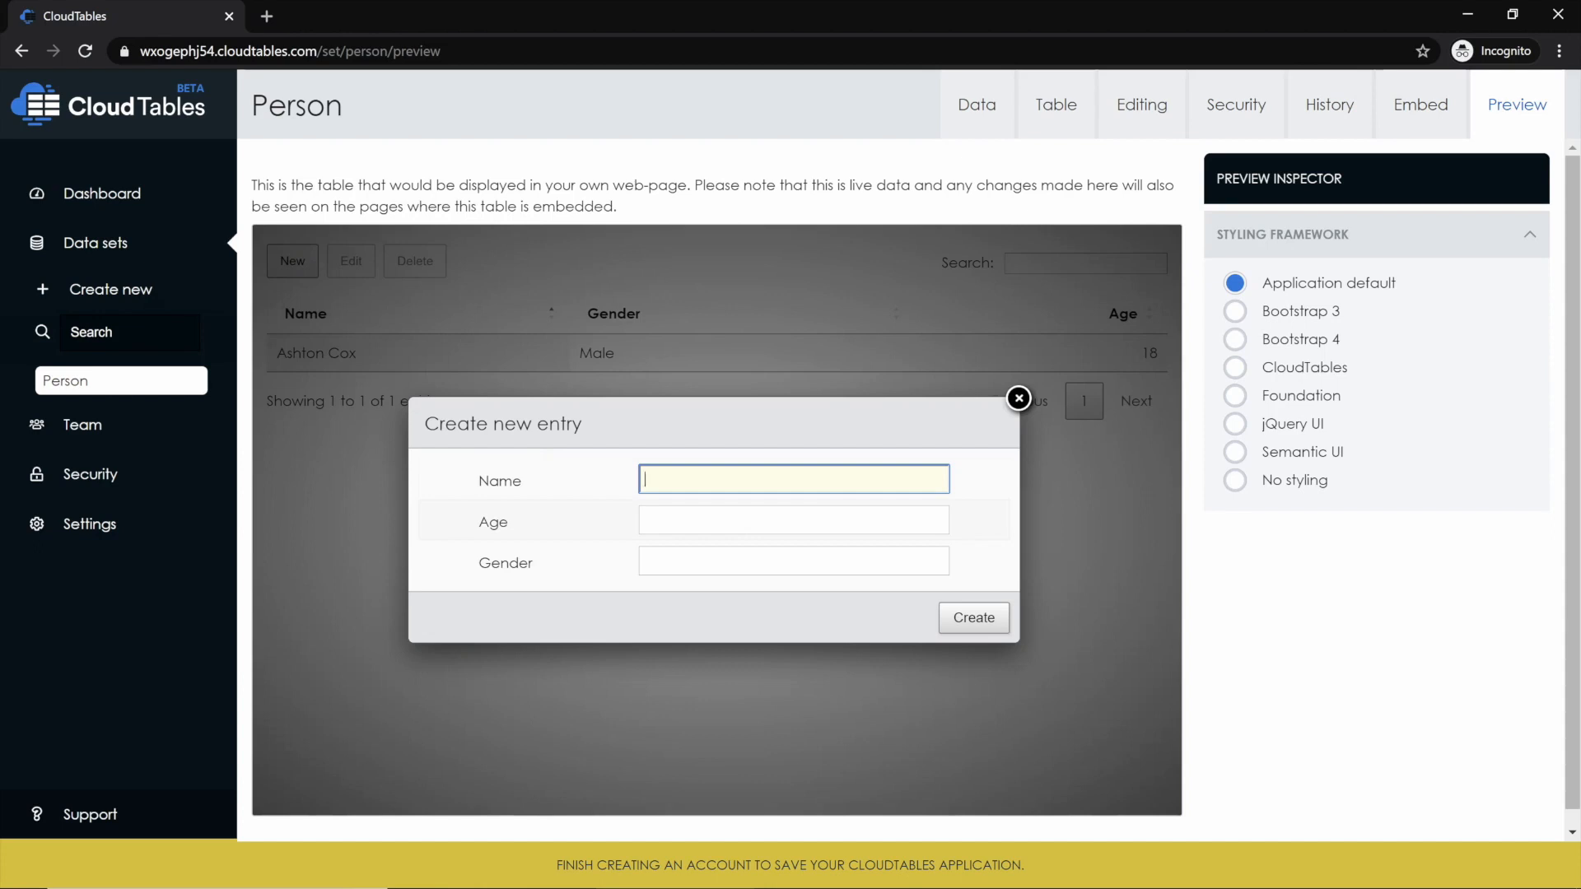
{"action": "left_click", "coordinate": [1018, 399]}
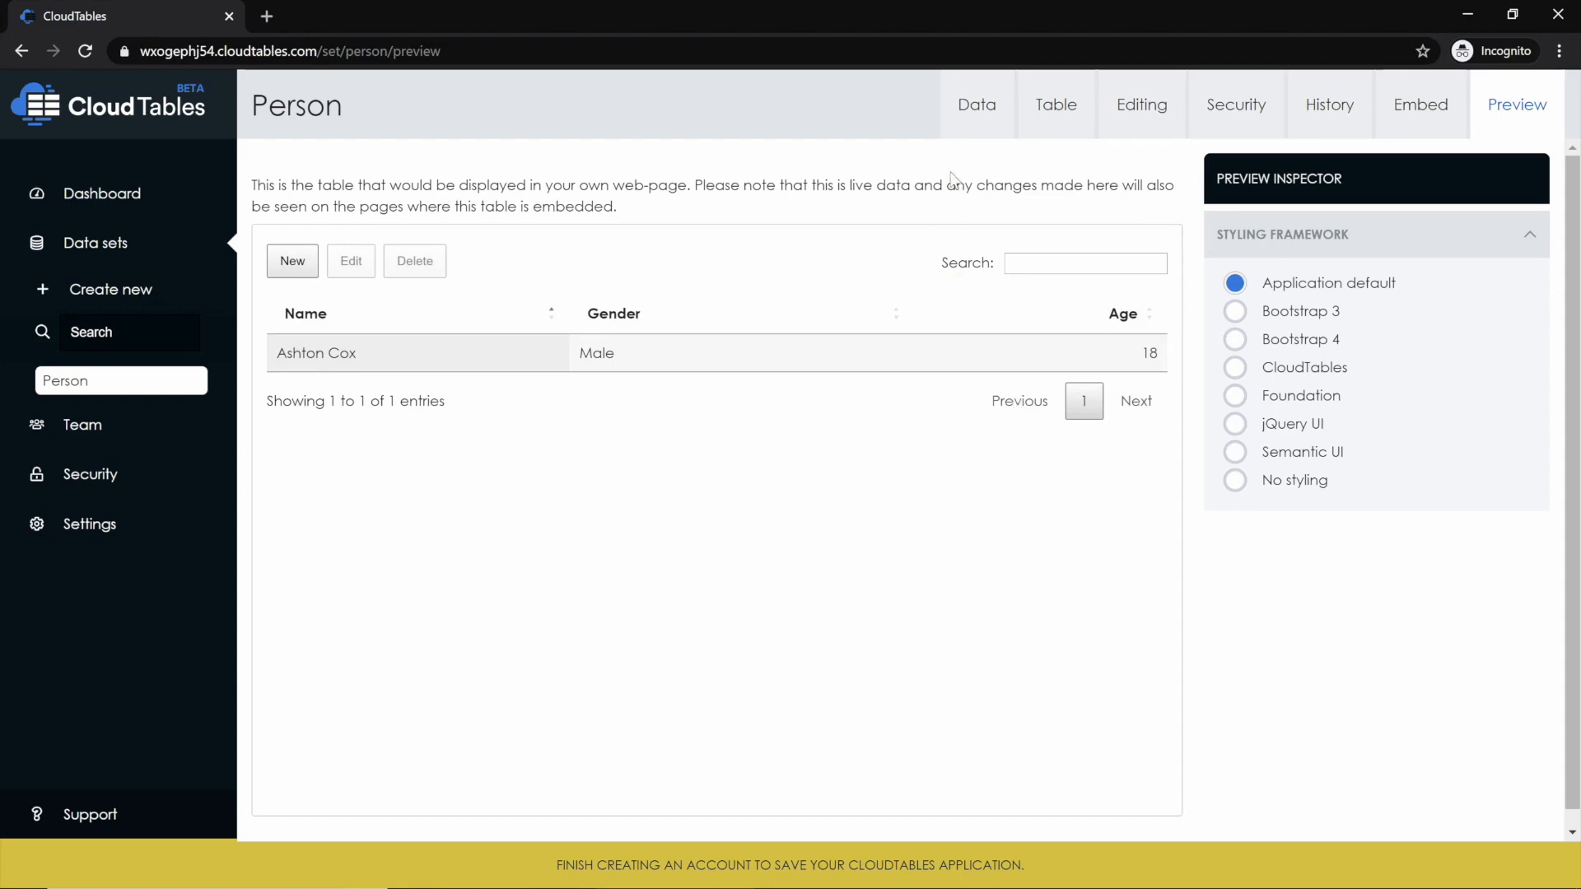
Hide the Gender data point in the editing form and enable it again.
{"action": "left_click", "coordinate": [1129, 117]}
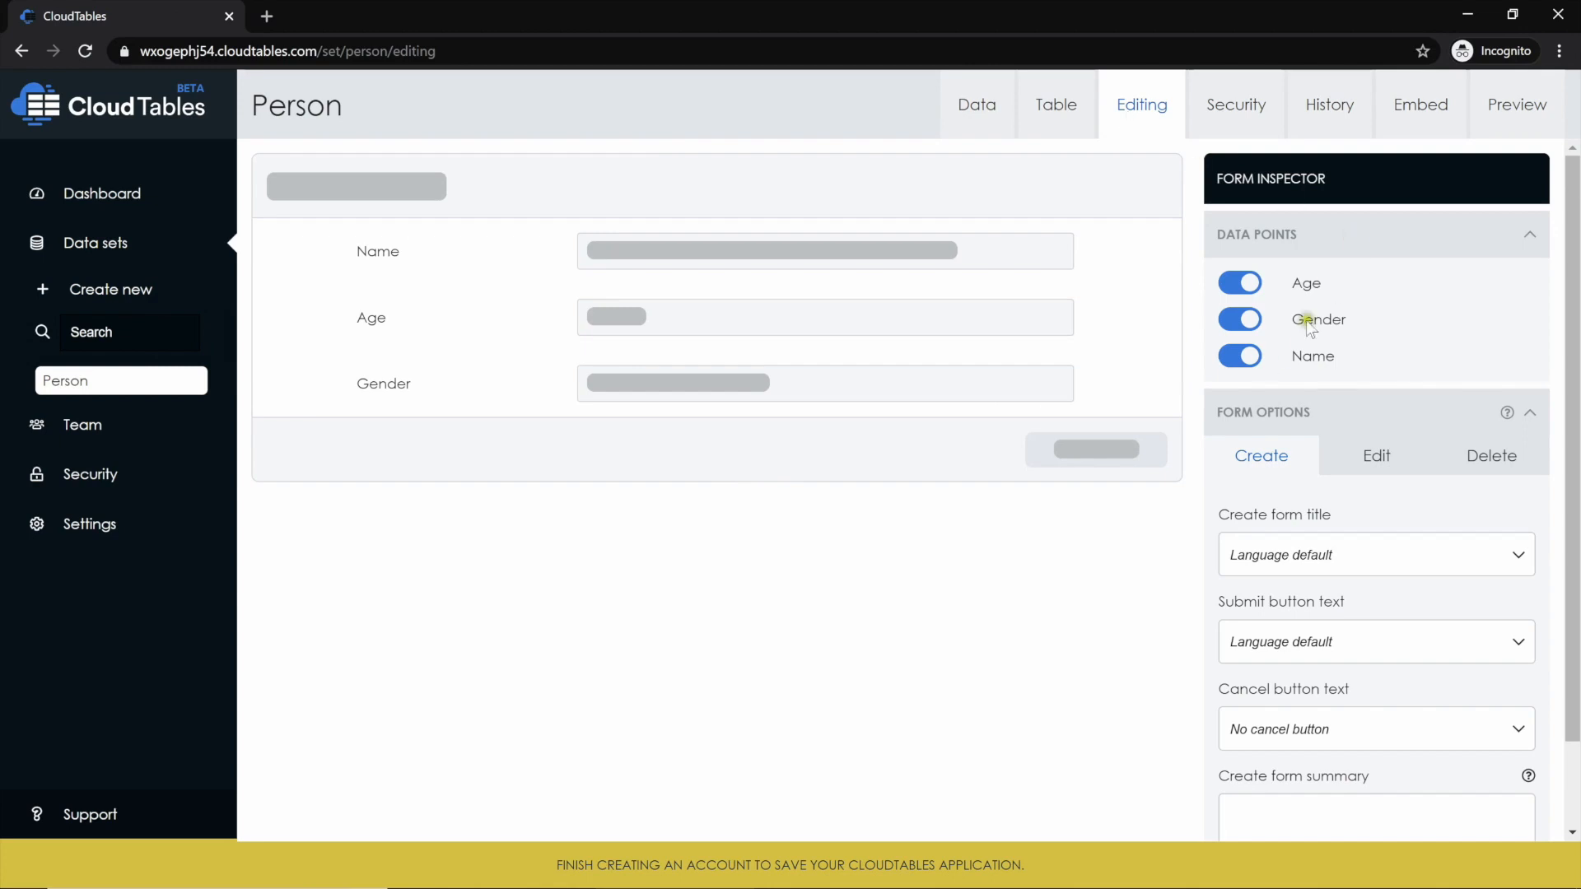
{"action": "left_click", "coordinate": [1242, 320]}
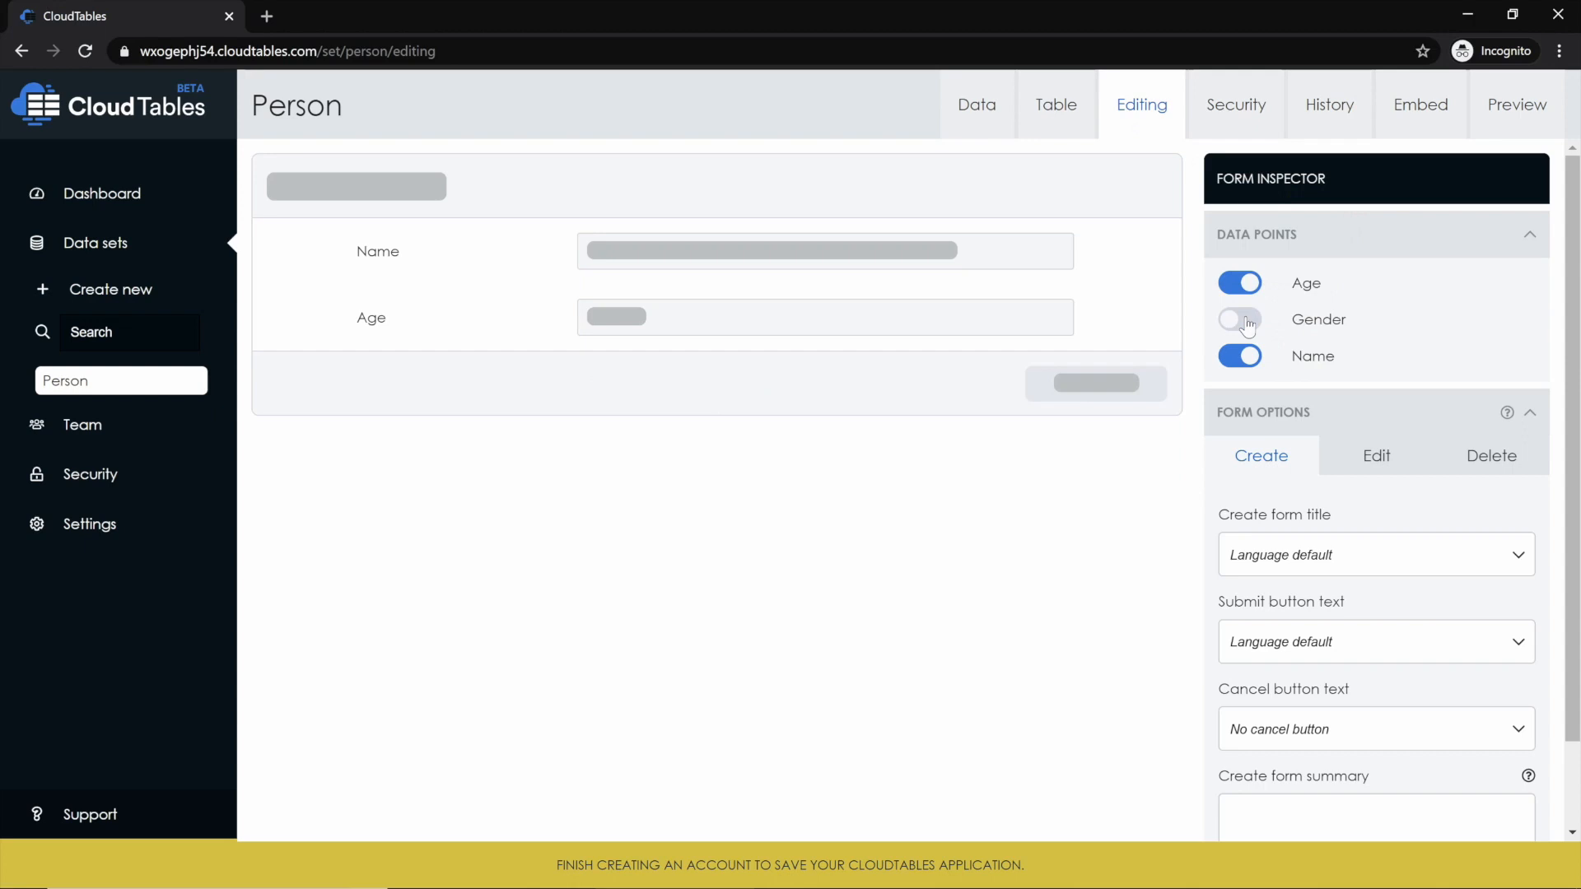
{"action": "left_click", "coordinate": [1247, 322]}
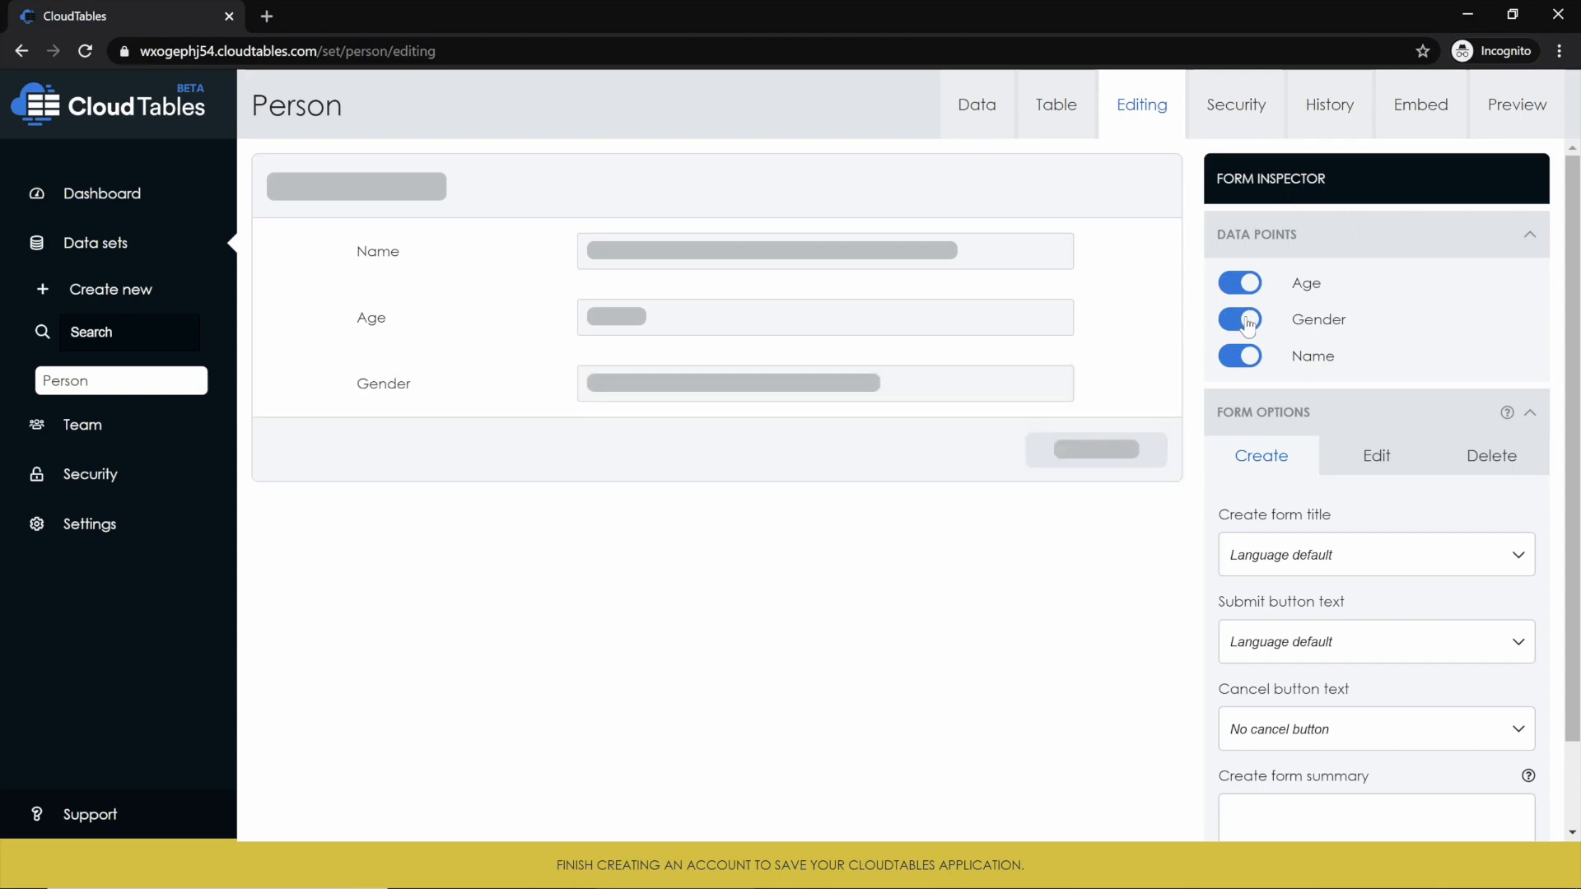
Set the create form title to "Demo edit form".
{"action": "left_click", "coordinate": [1267, 556]}
{"action": "type", "text": "D"}
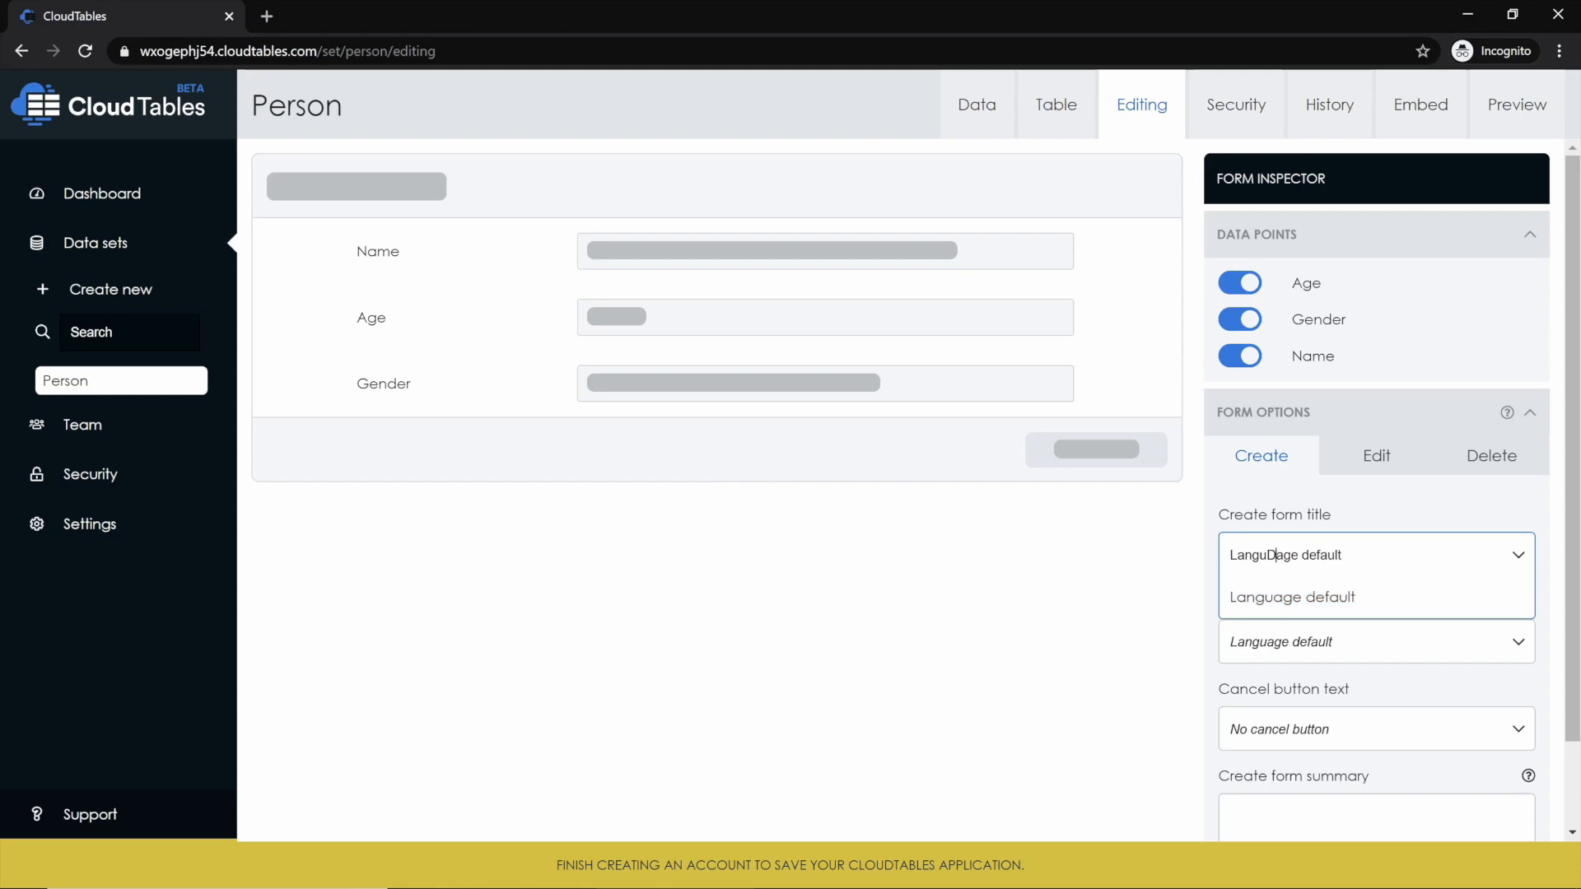
{"action": "key", "text": "ctrl+a"}
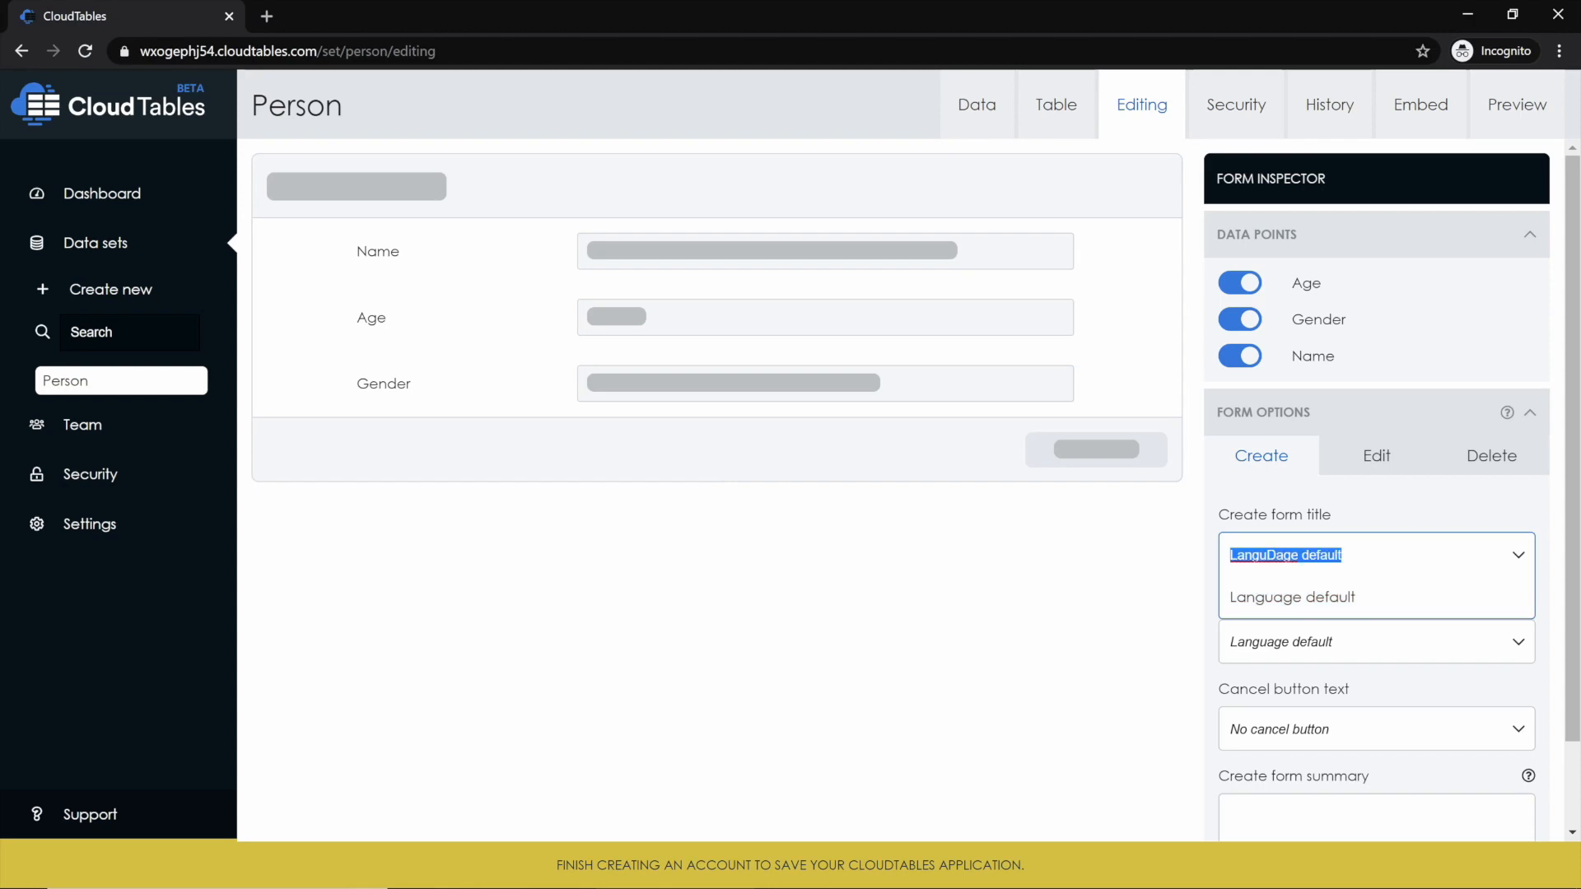
{"action": "type", "text": "Demo edit"}
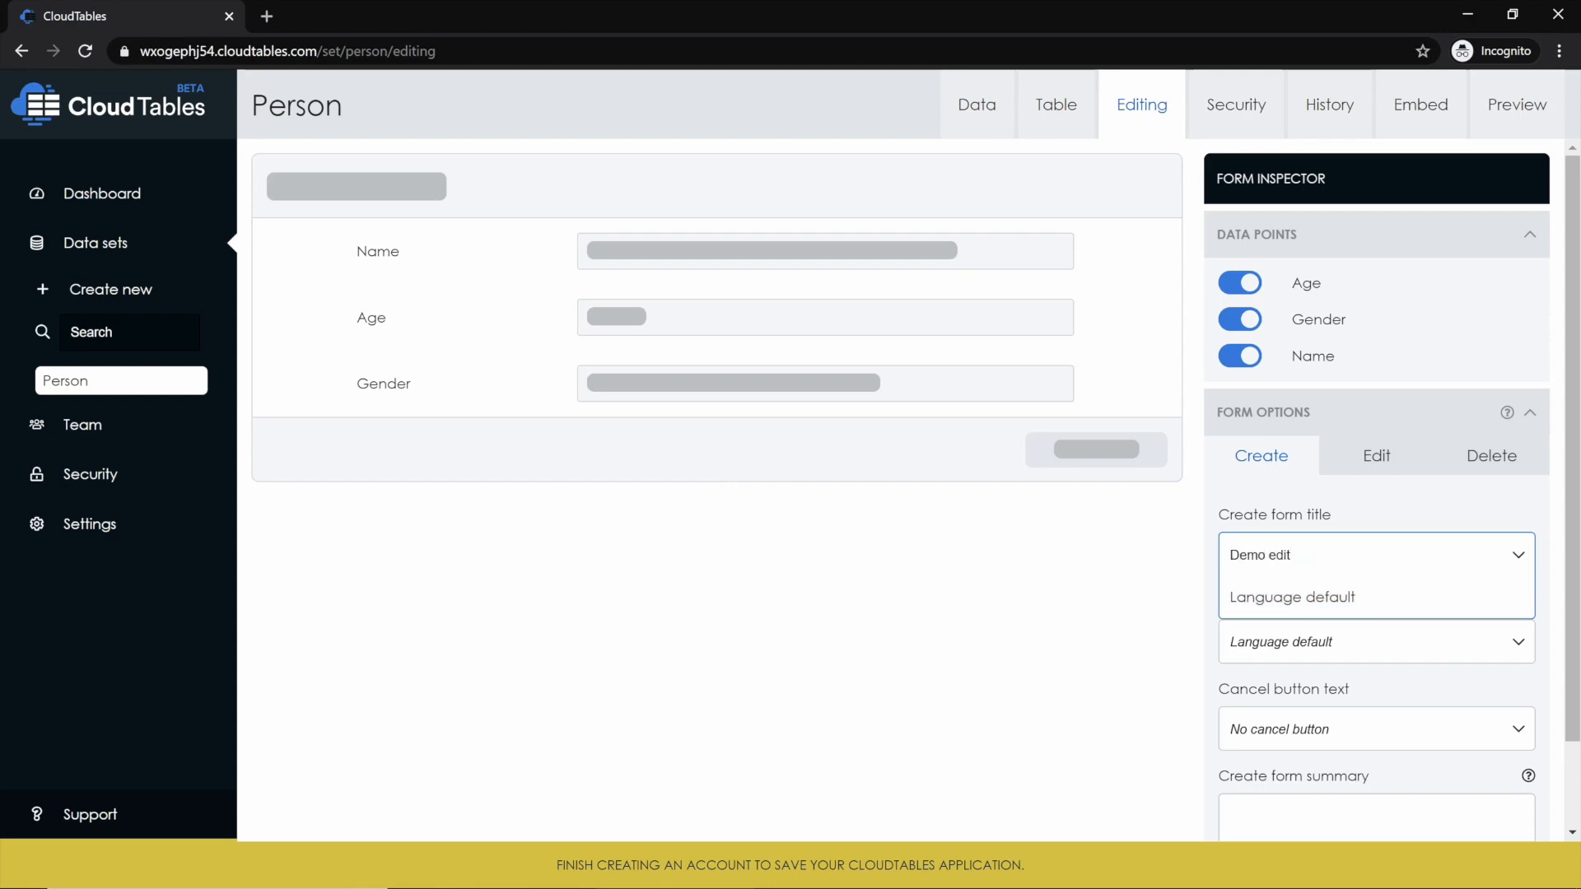
{"action": "type", "text": " form"}
{"action": "left_click", "coordinate": [1165, 707]}
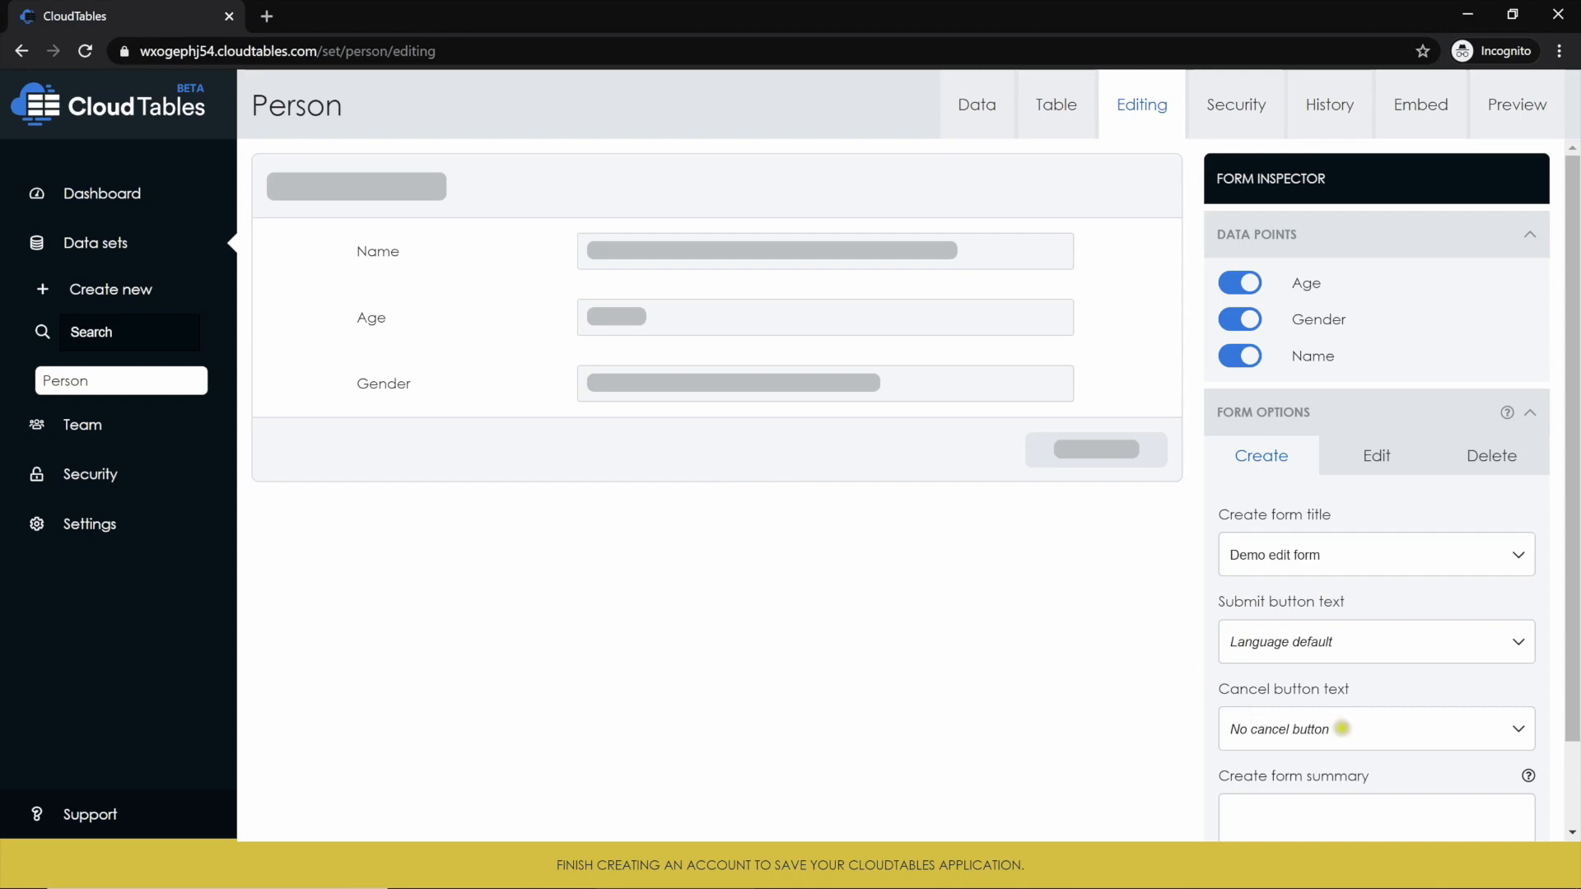
Set the create form's cancel button text to "Discard".
{"action": "left_click", "coordinate": [1519, 730]}
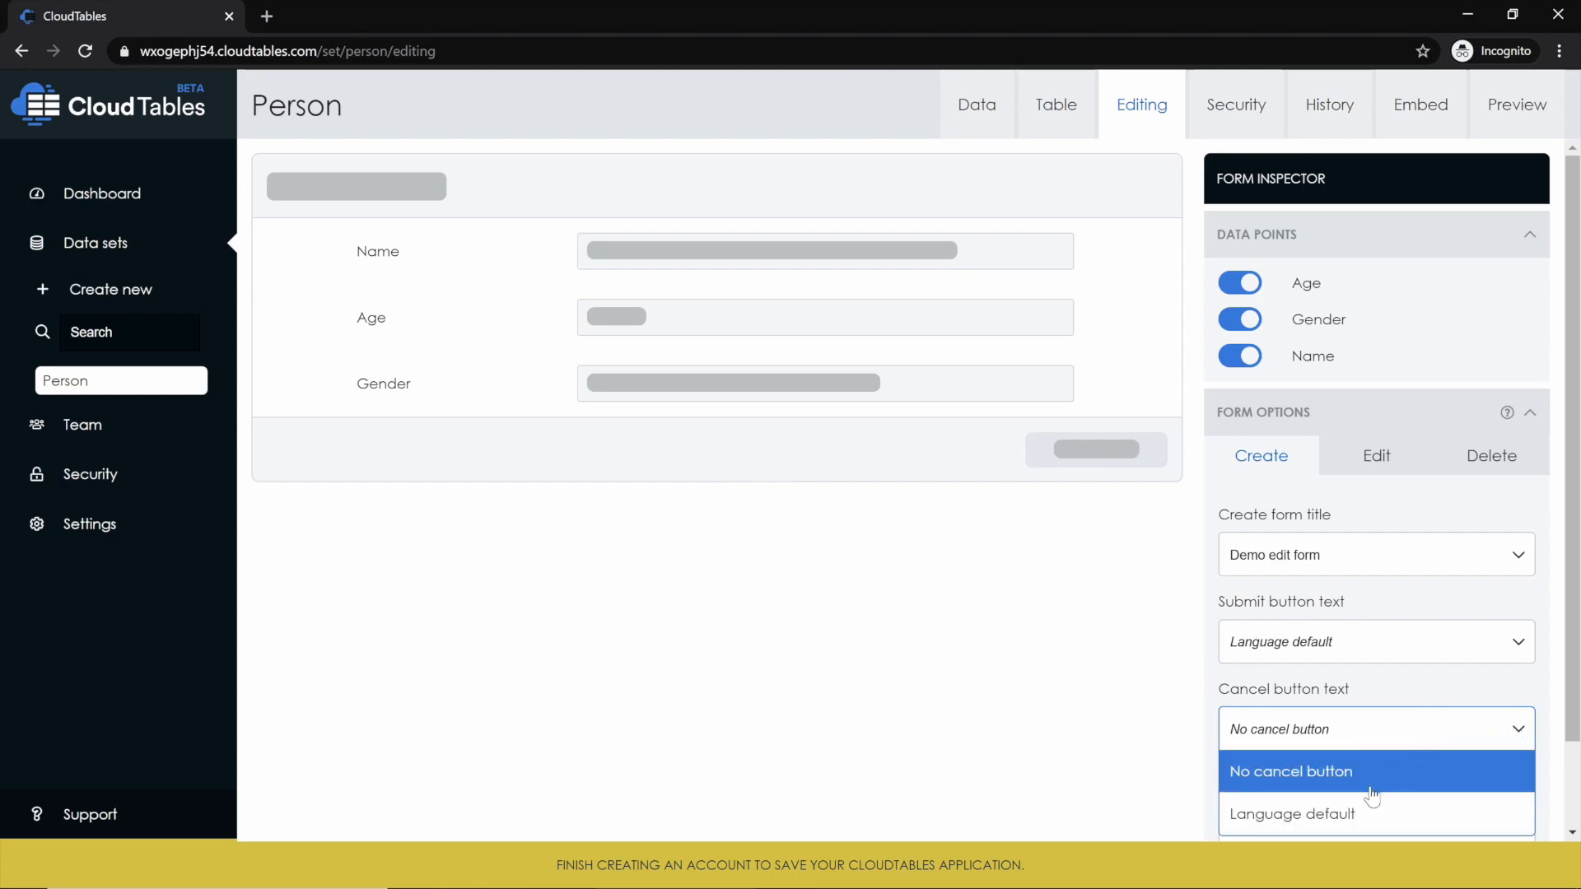
{"action": "left_click", "coordinate": [1340, 730]}
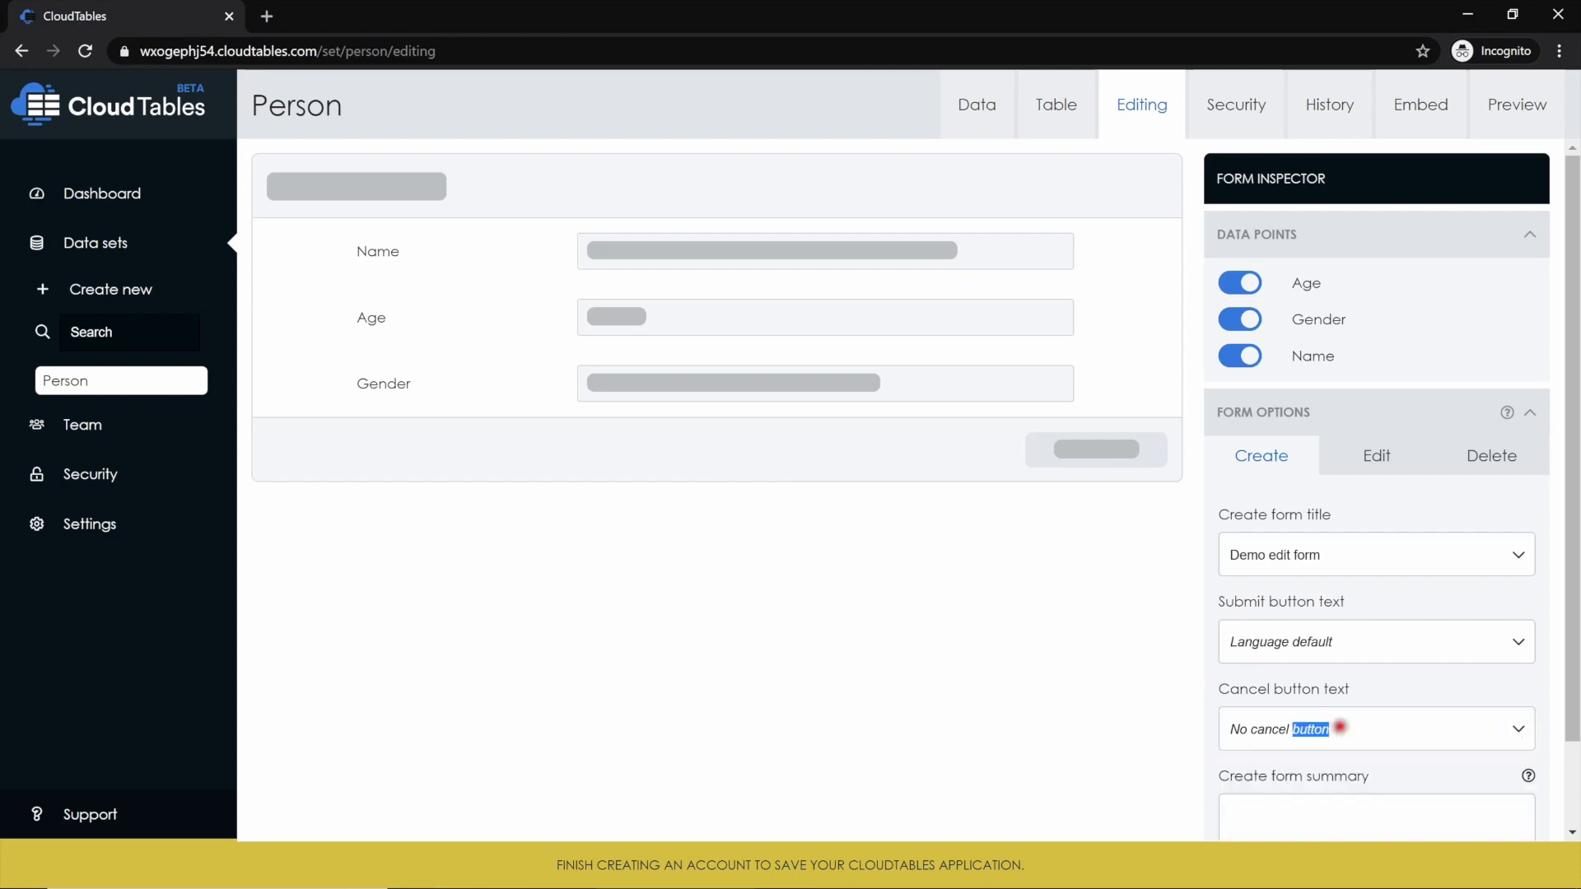
{"action": "type", "text": "Discard"}
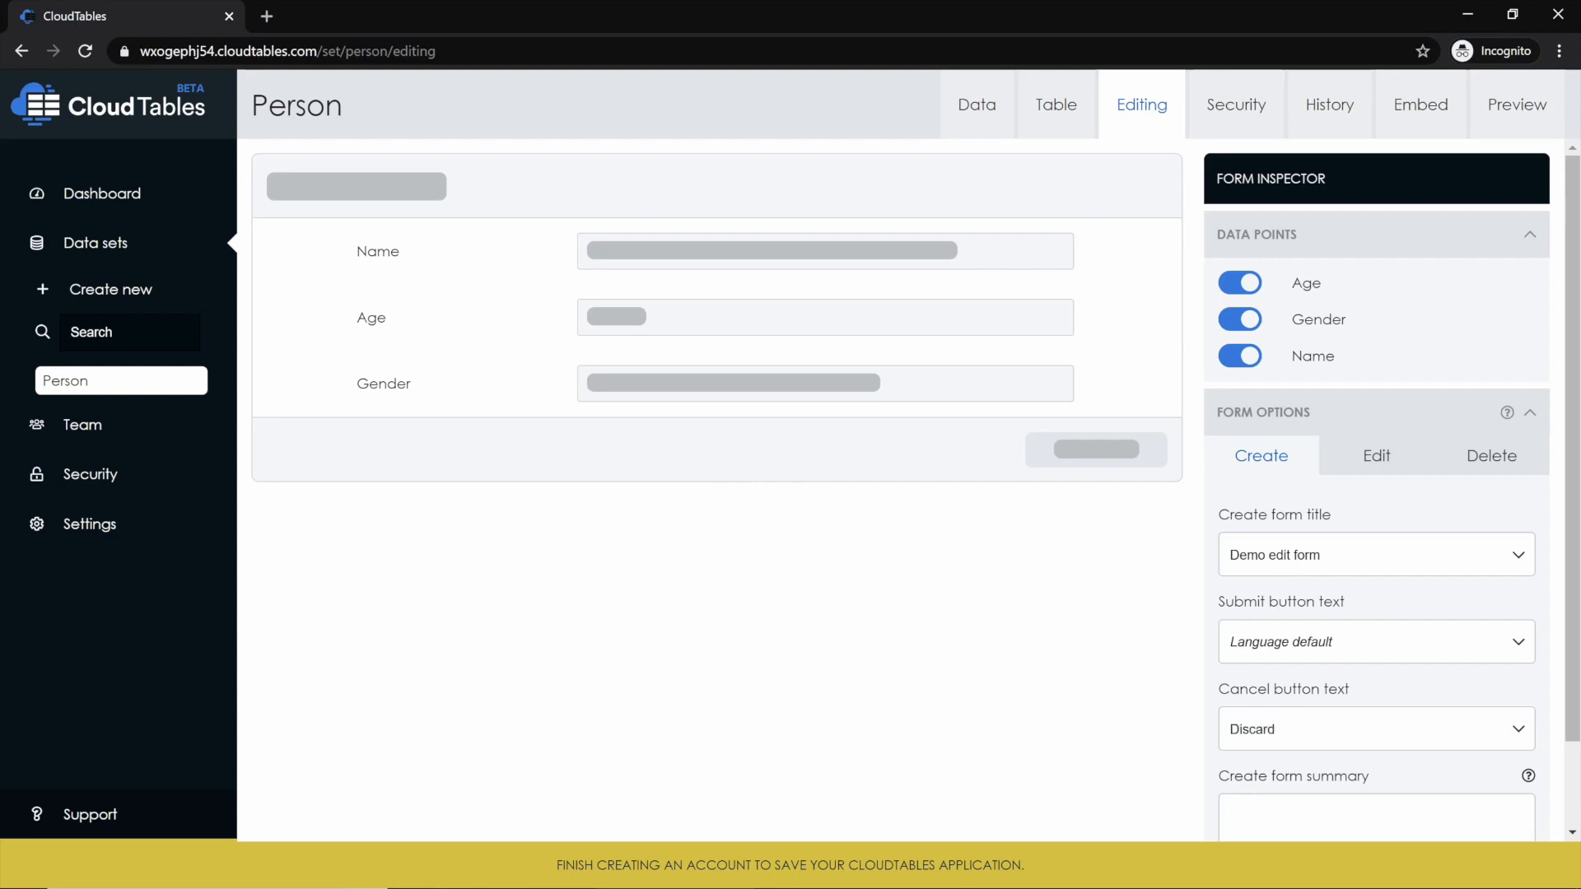
{"action": "scroll", "coordinate": [1054, 683], "scroll_direction": "down", "scroll_amount": 1}
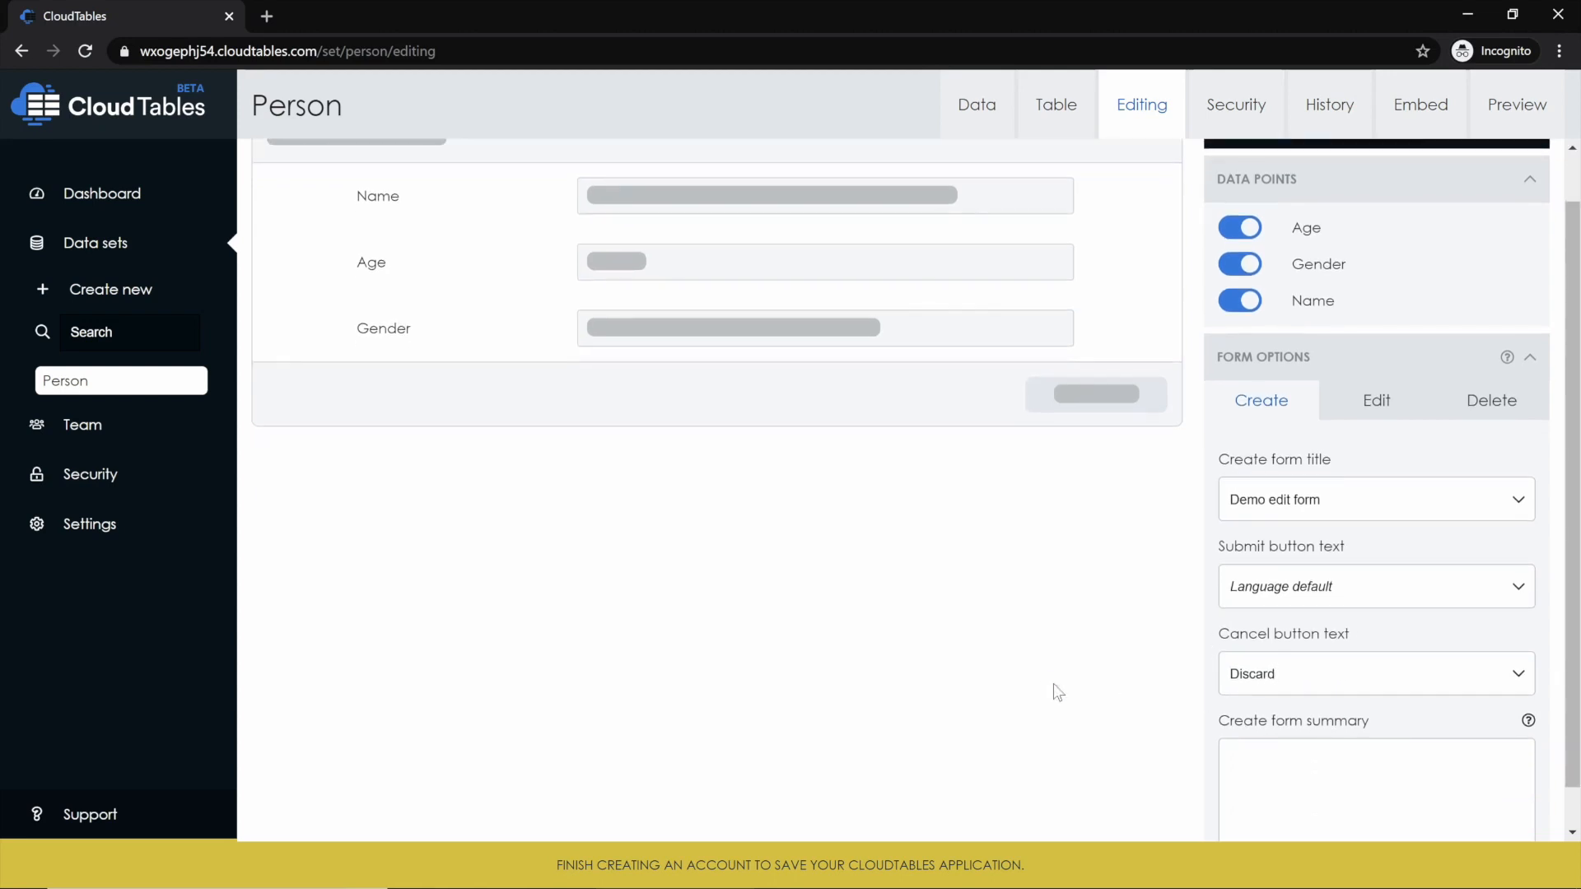
Test the new-entry form in the preview by entering "gsdfsdf" as the name and discarding the entry.
{"action": "left_click", "coordinate": [1530, 120]}
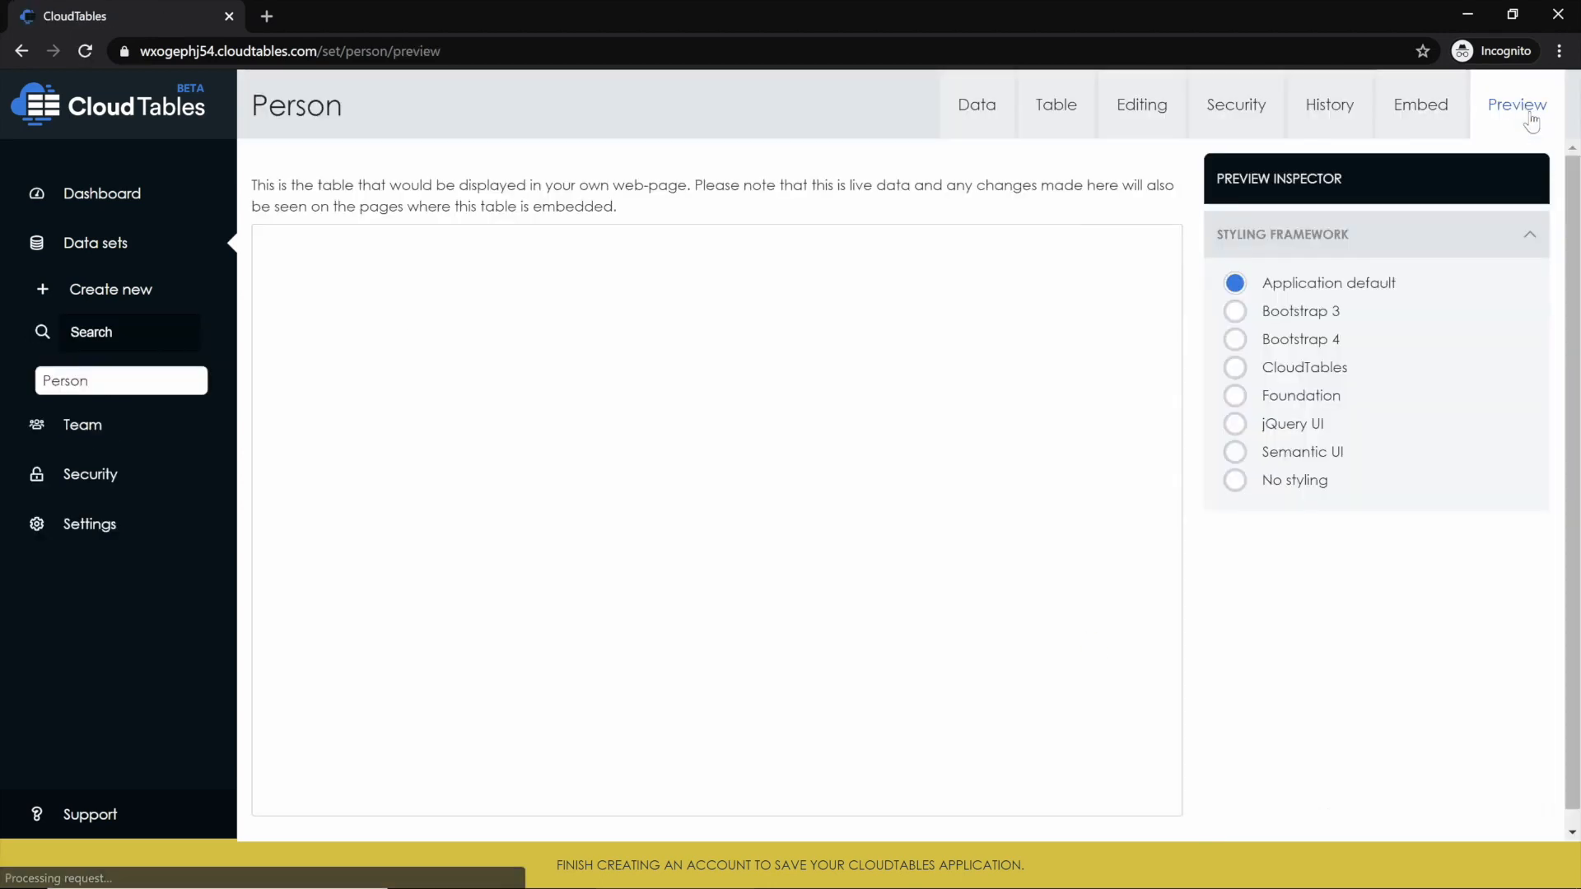
{"action": "left_click", "coordinate": [305, 272]}
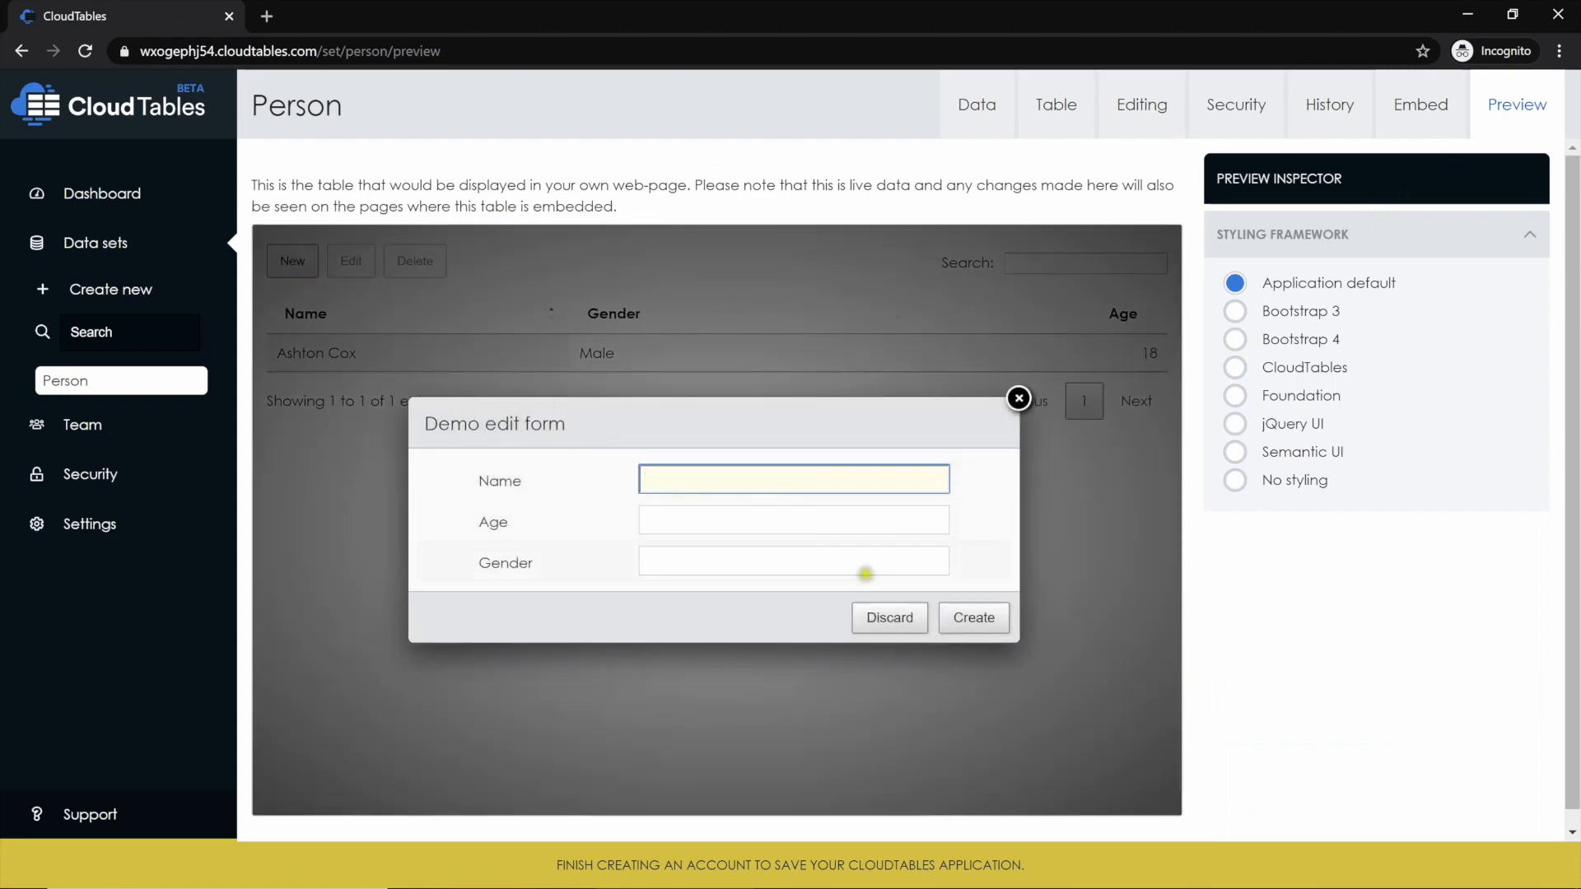
{"action": "type", "text": "gsdfsdf"}
{"action": "left_click", "coordinate": [873, 619]}
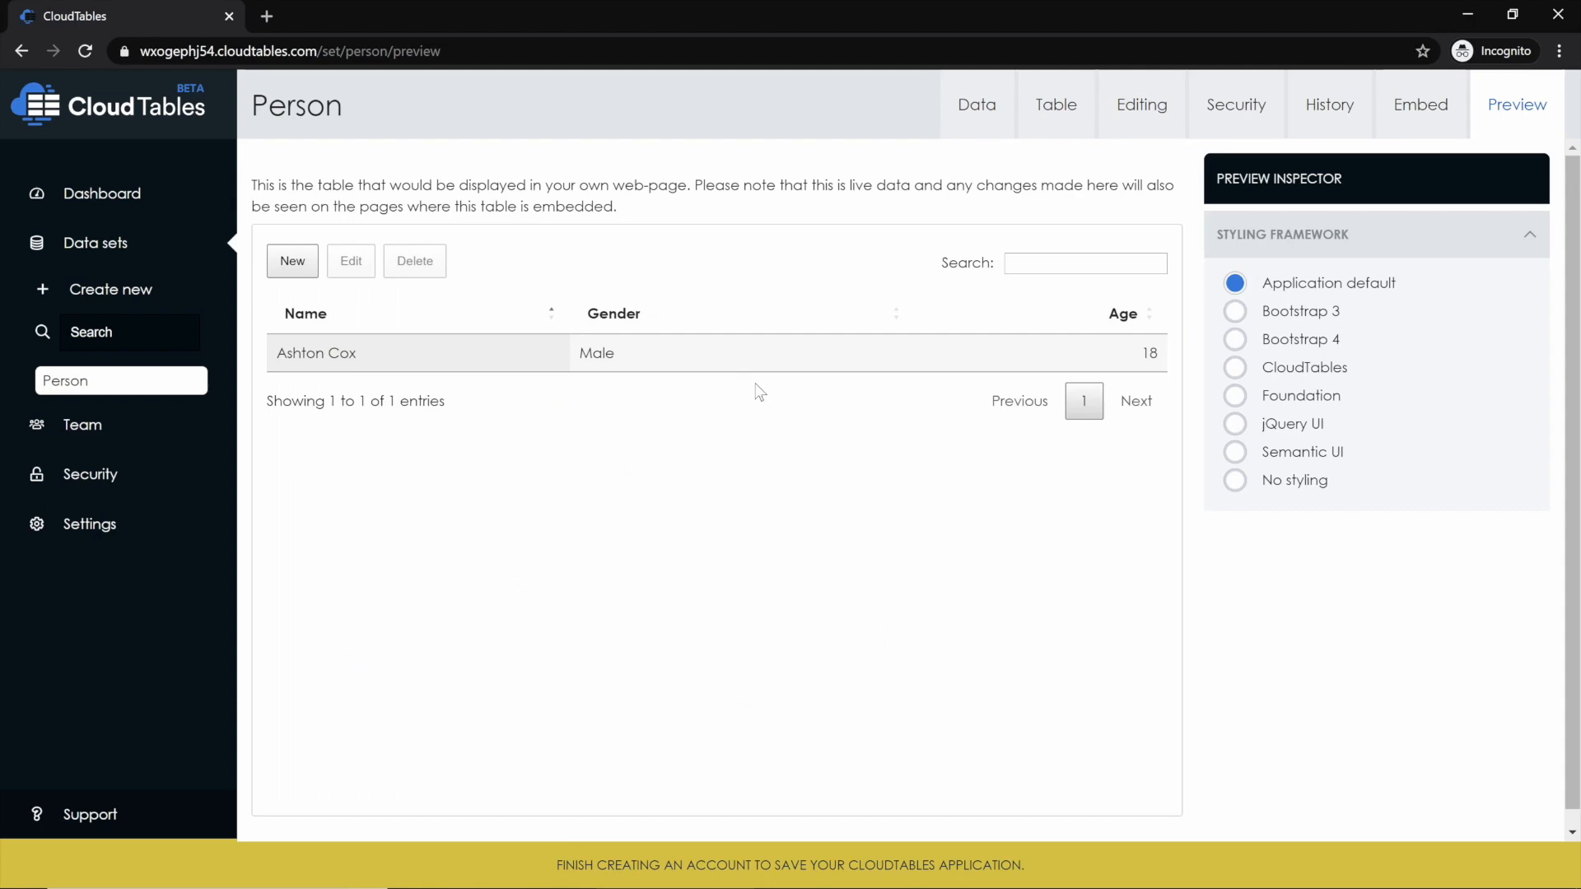
Move the Age column ahead of Gender in the table layout and return it to the end.
{"action": "left_click", "coordinate": [1043, 117]}
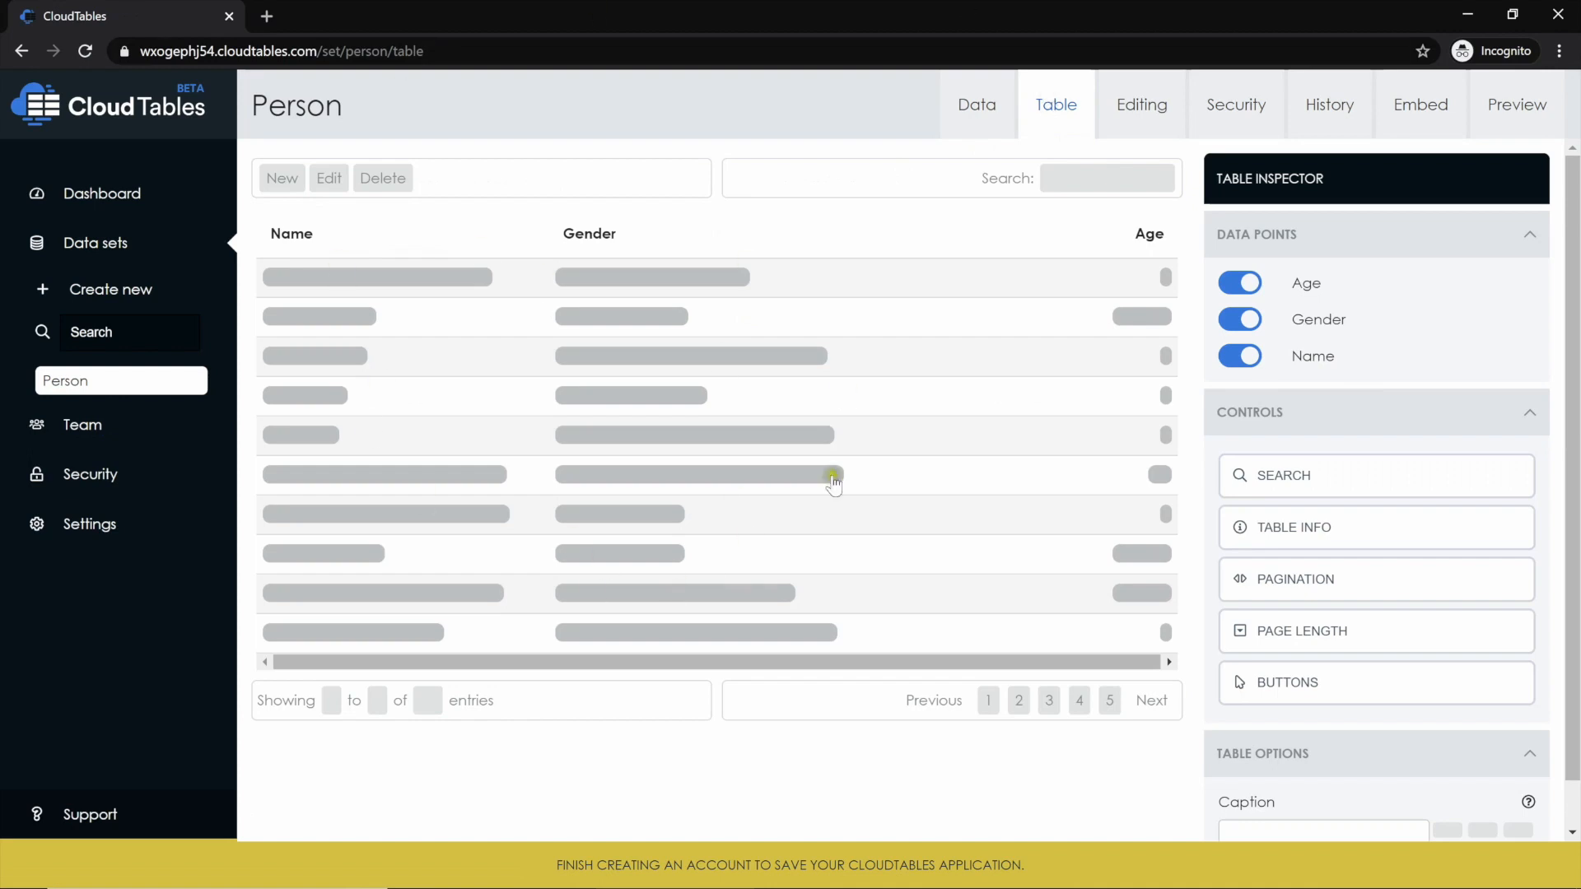
{"action": "left_click", "coordinate": [1148, 236]}
{"action": "left_click_drag", "start_coordinate": [1148, 235], "coordinate": [749, 197]}
{"action": "left_click", "coordinate": [748, 194]}
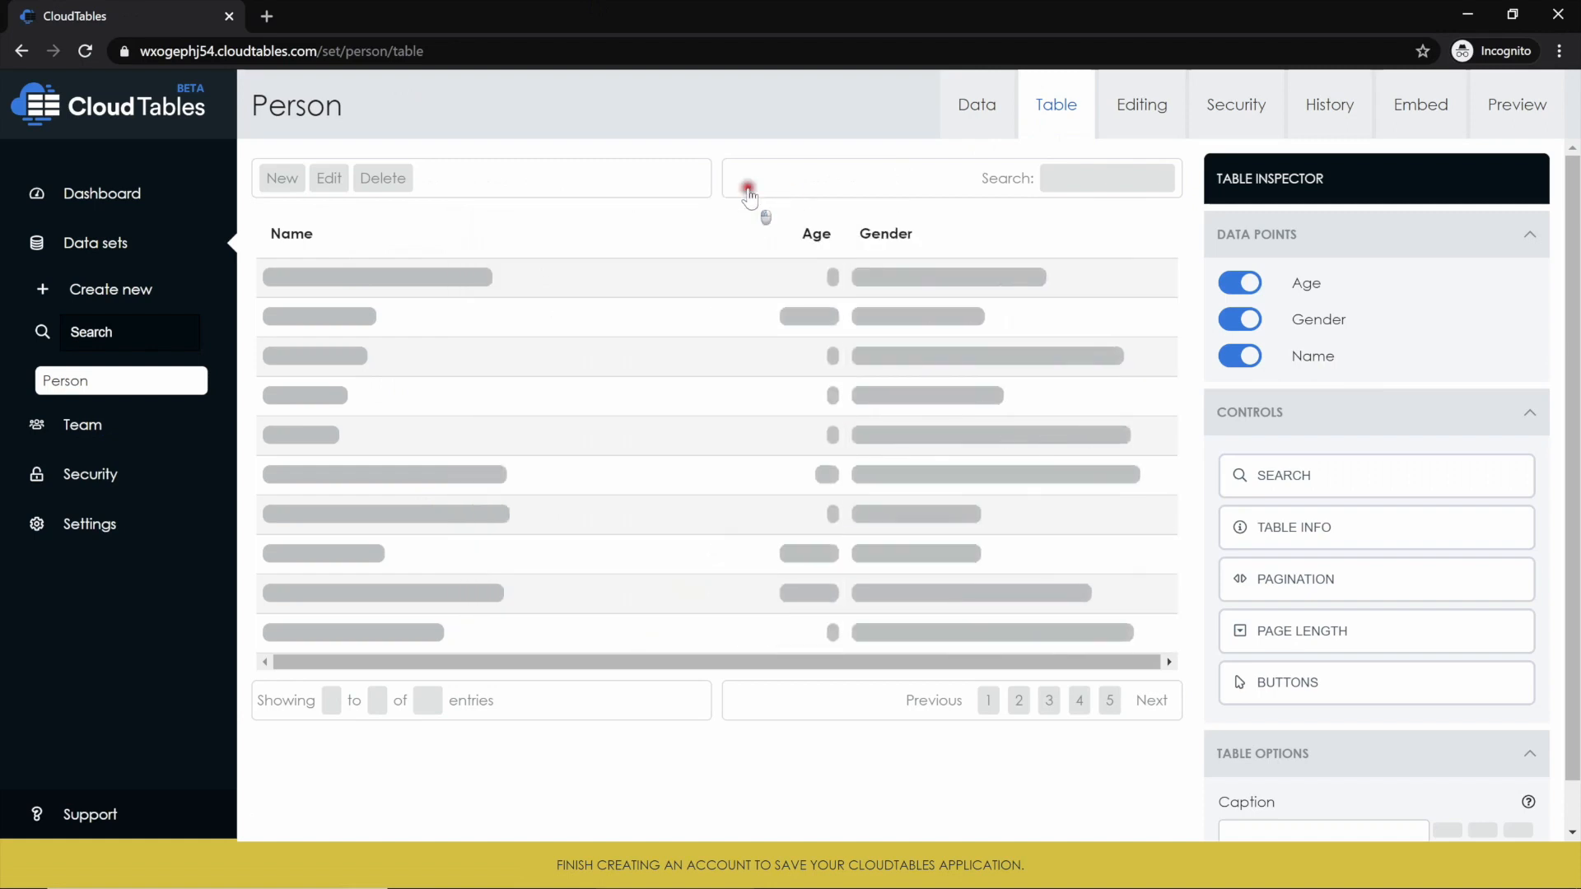
{"action": "left_click", "coordinate": [760, 237]}
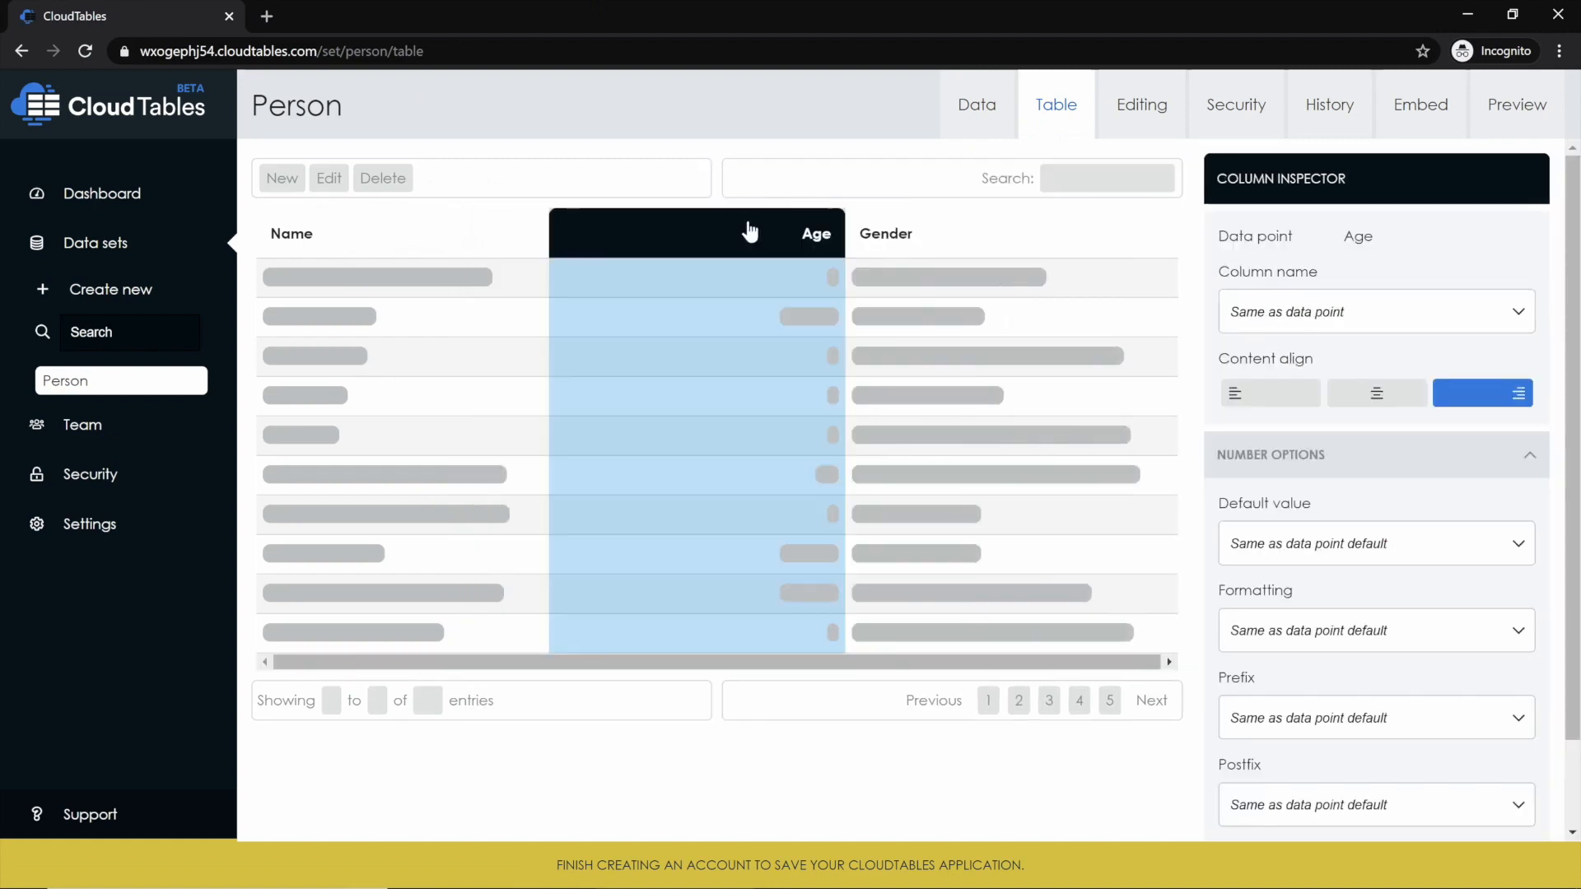
{"action": "left_click_drag", "start_coordinate": [764, 242], "coordinate": [1011, 232]}
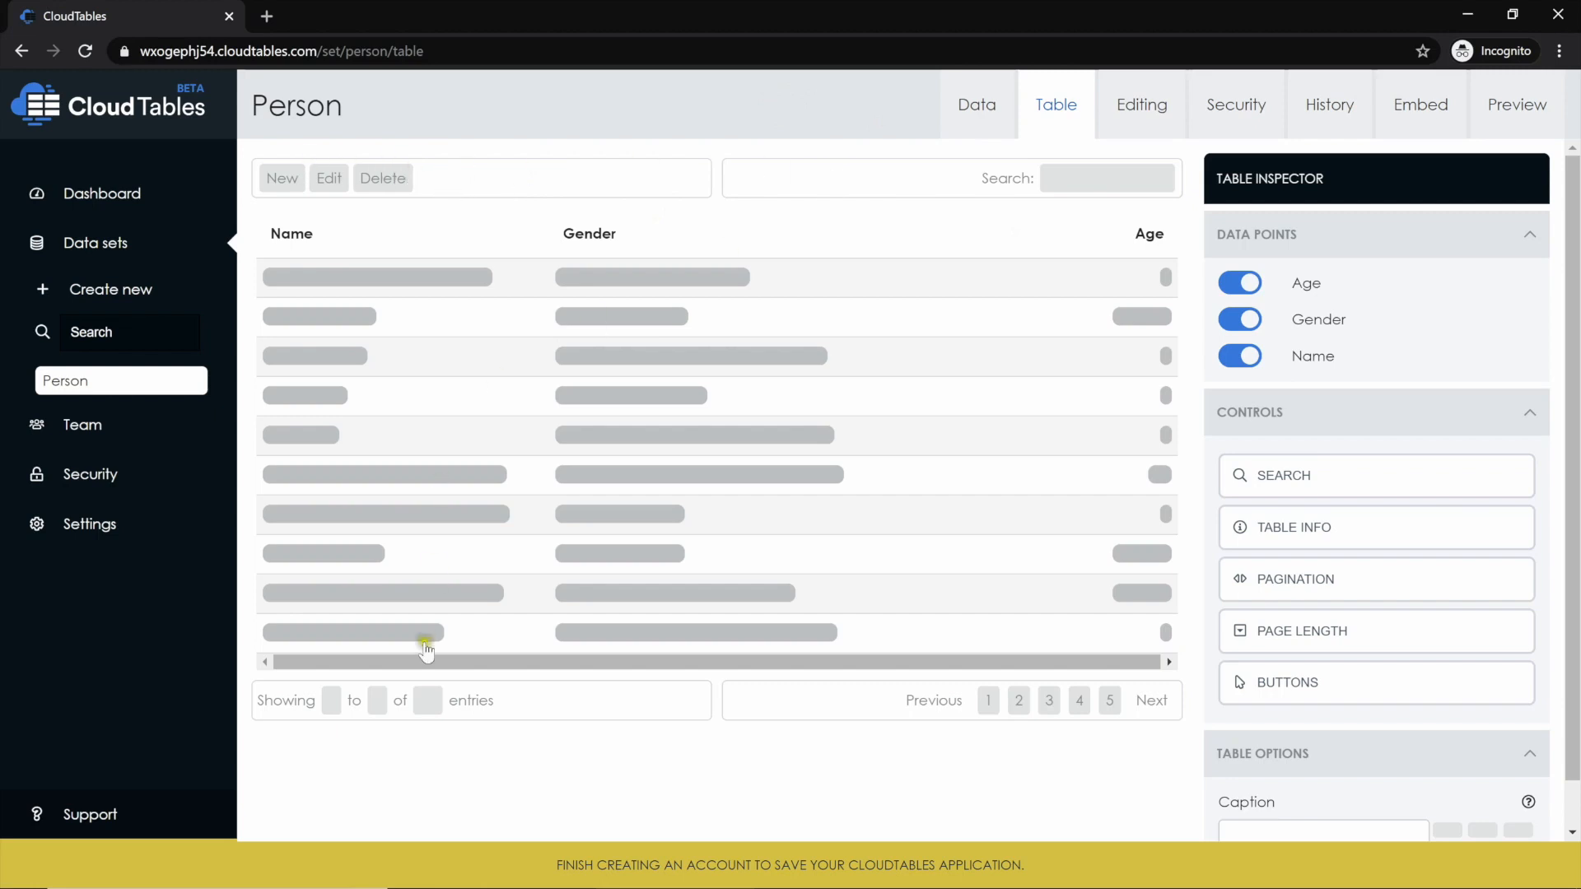
Inspect the table info control's options and add a full-width Page Length control above the buttons and search row.
{"action": "left_click", "coordinate": [513, 705]}
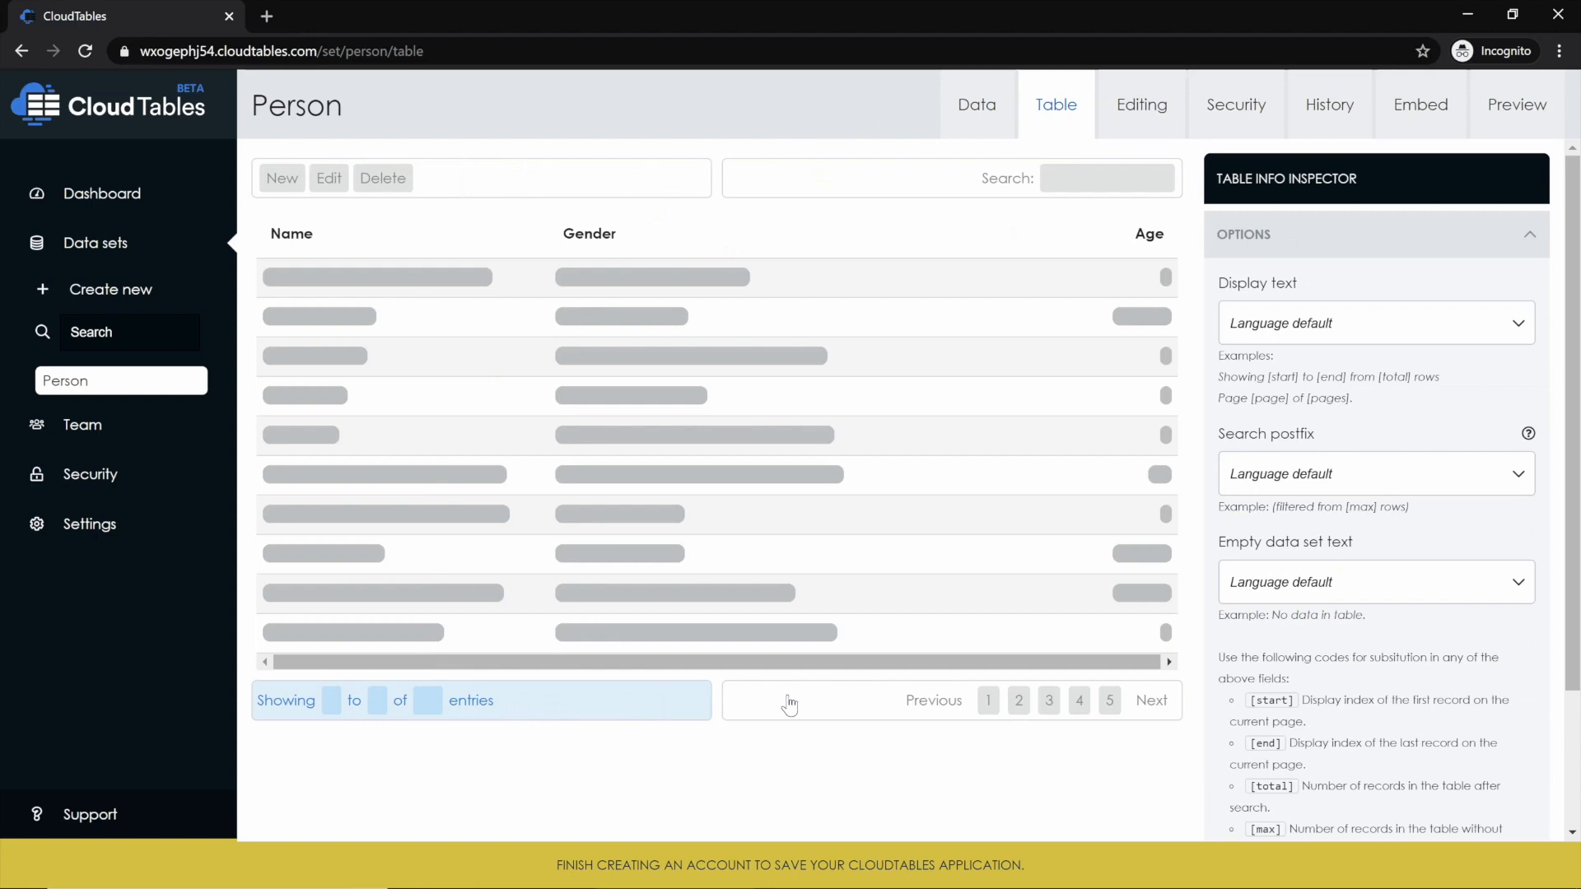
{"action": "left_click", "coordinate": [589, 704]}
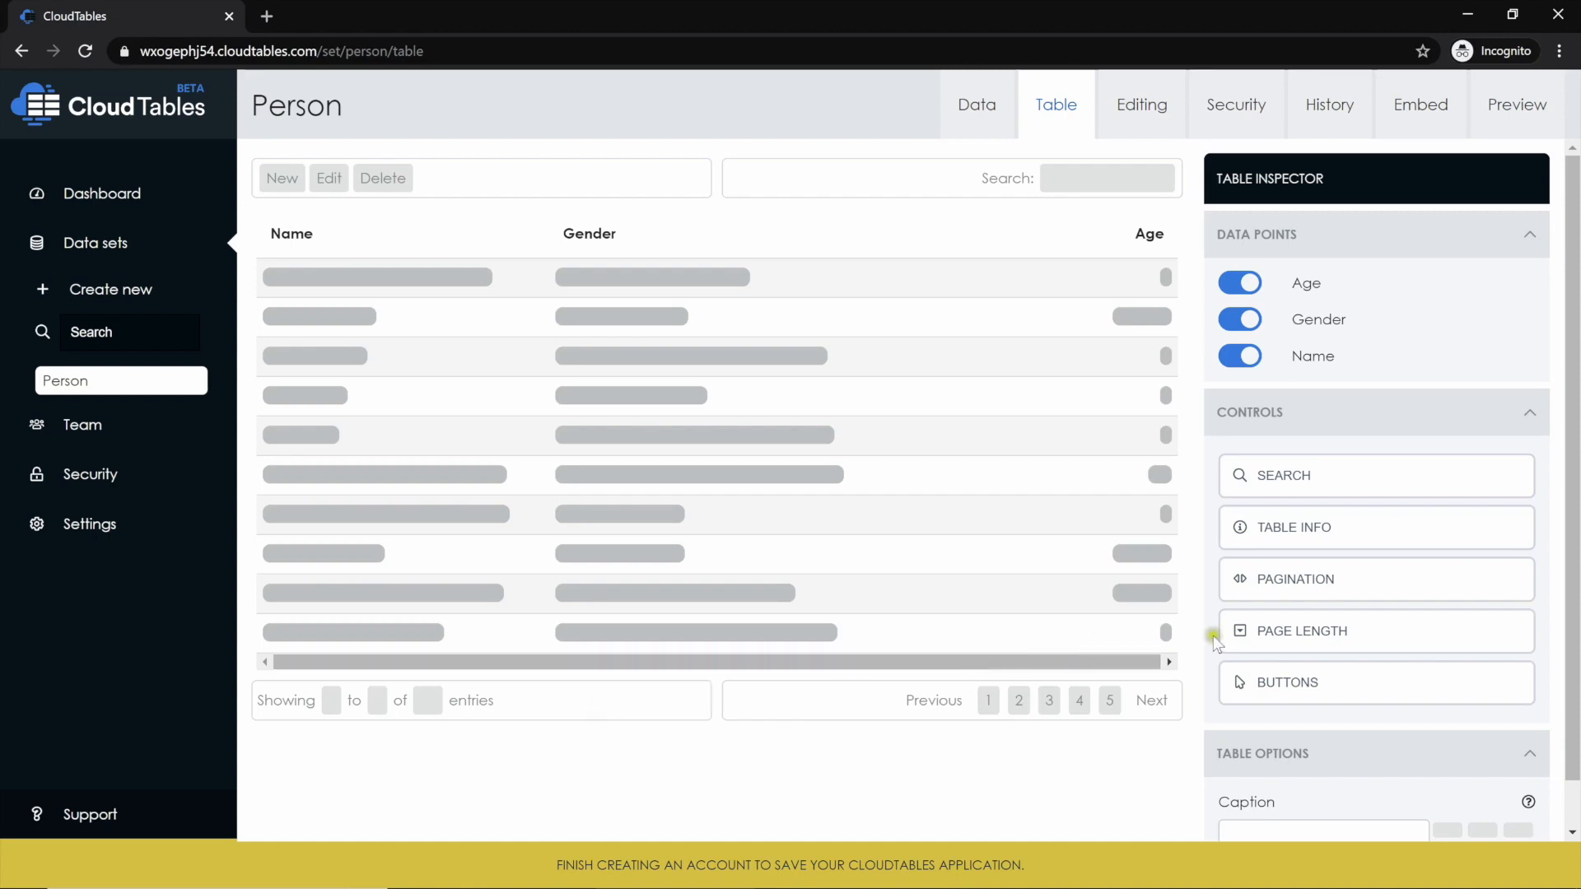
{"action": "left_click_drag", "start_coordinate": [1281, 636], "coordinate": [728, 213]}
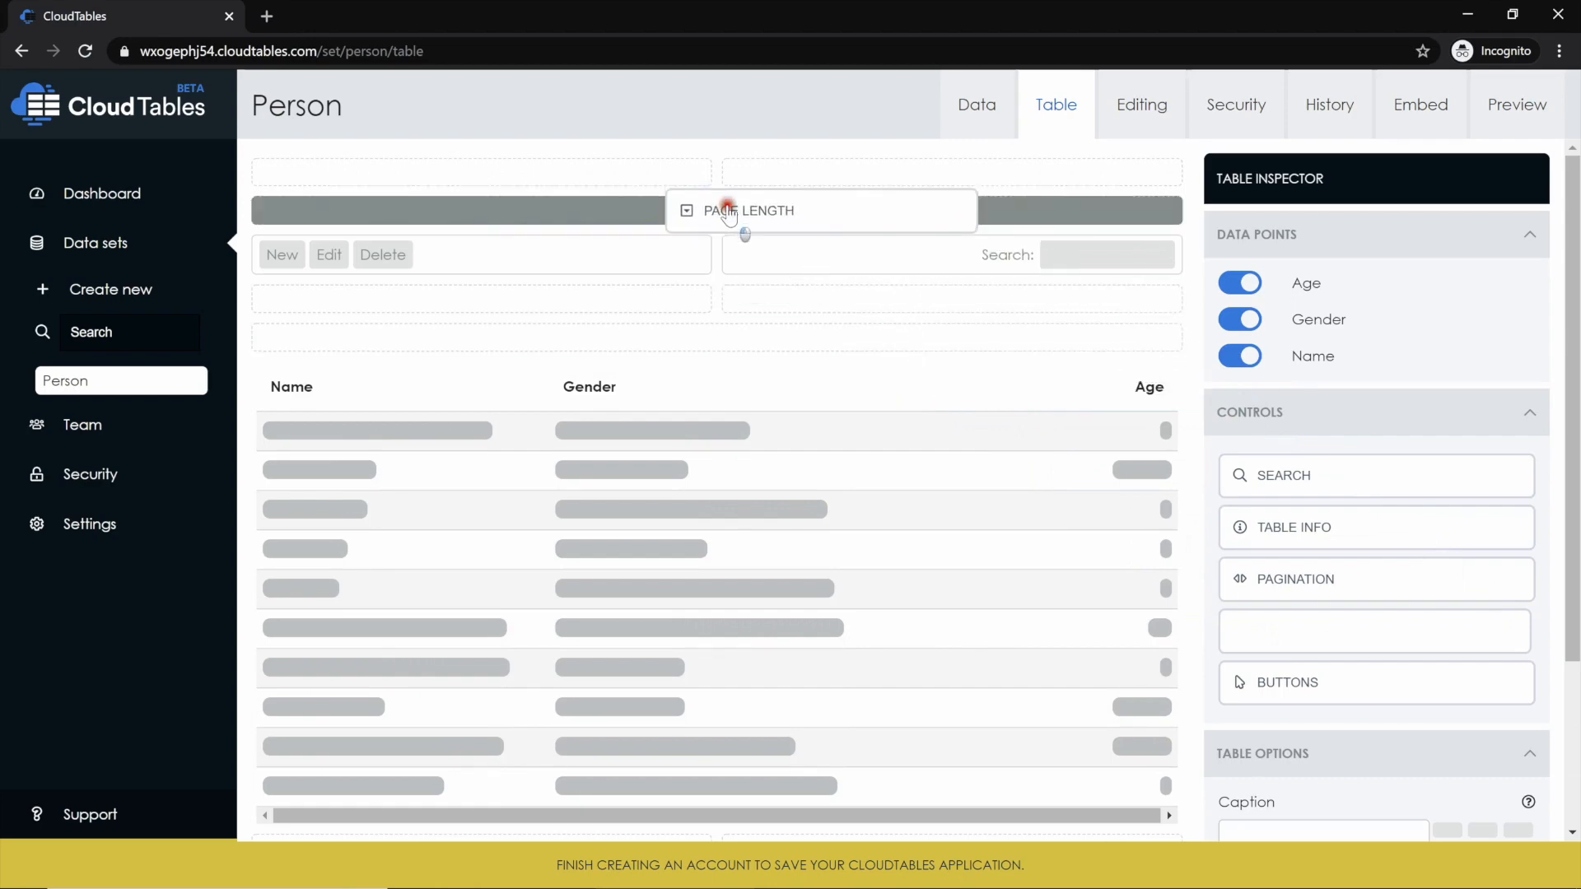
{"action": "left_click_drag", "start_coordinate": [729, 212], "coordinate": [729, 215]}
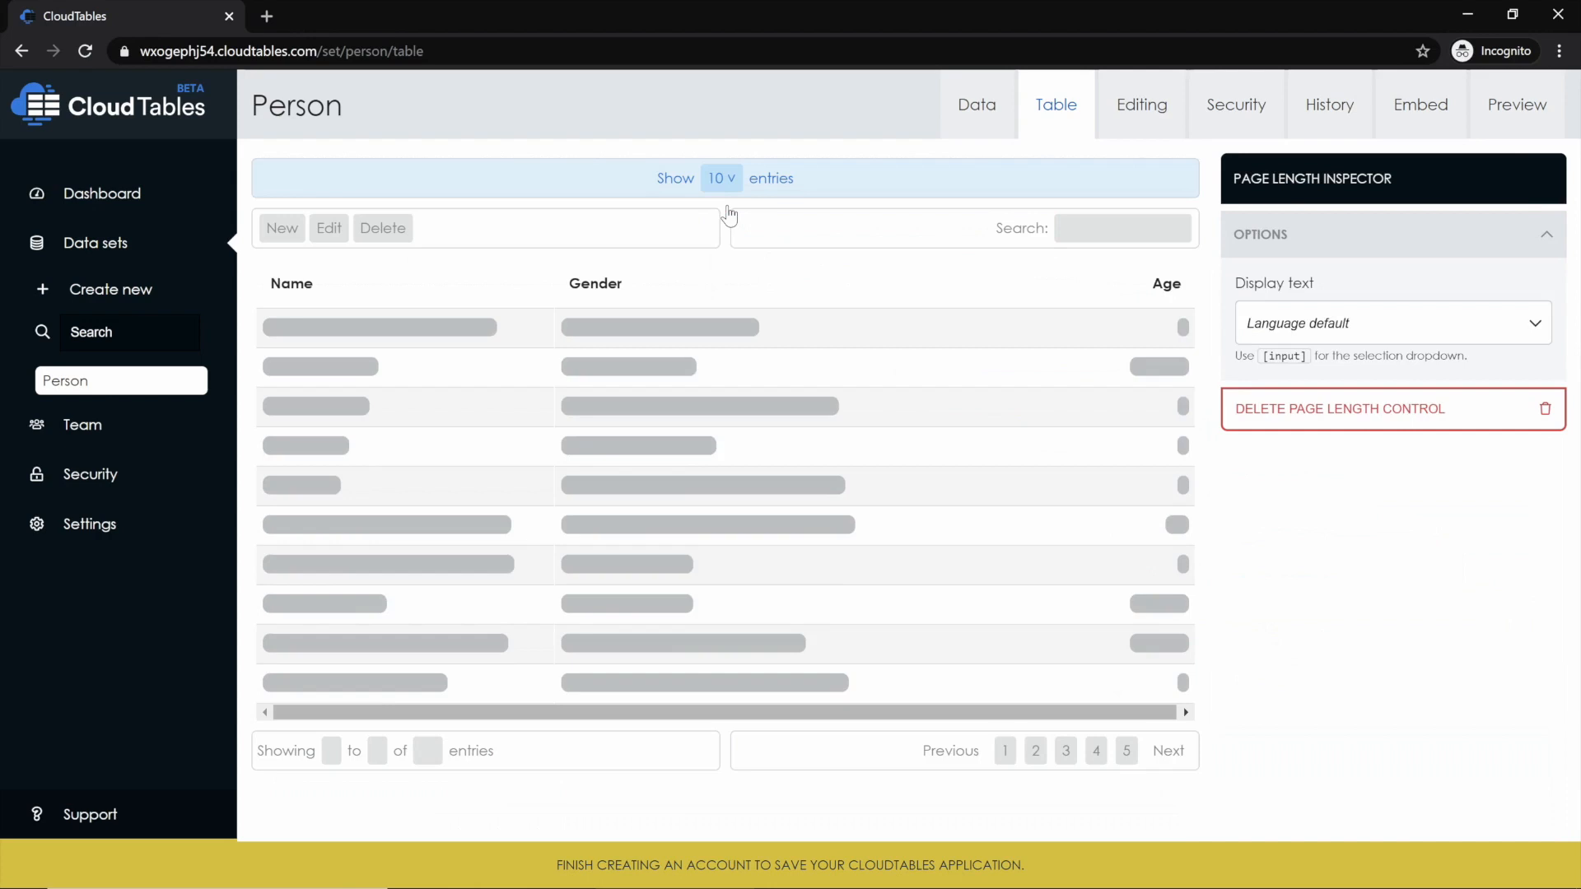
Preview the table and look through the choices of the entries-per-page selector.
{"action": "left_click", "coordinate": [1507, 105]}
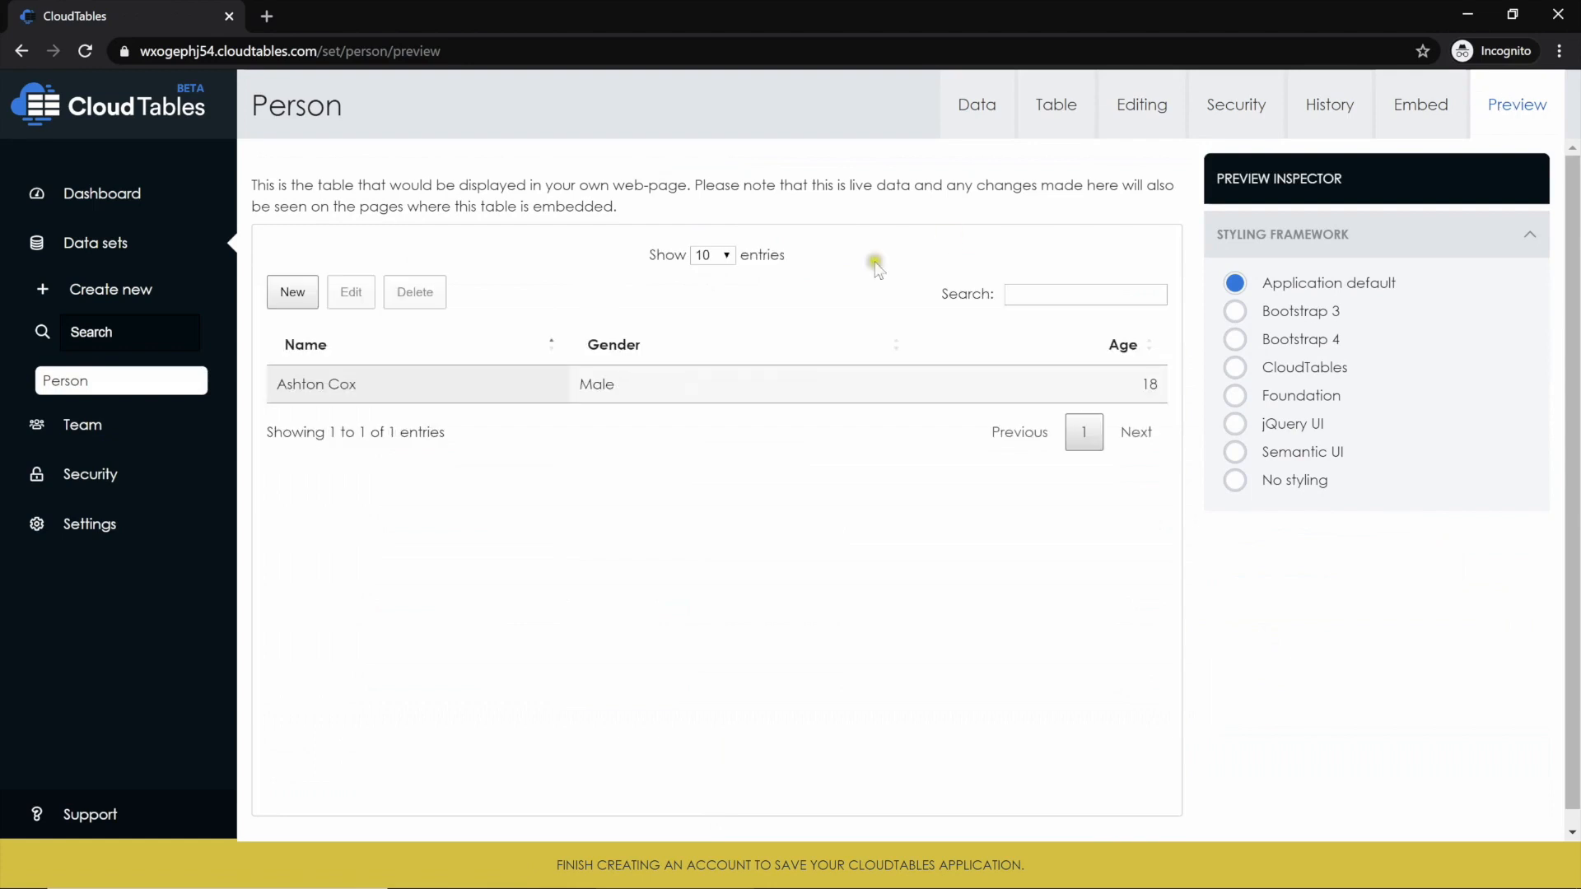
{"action": "double_click", "coordinate": [729, 256]}
{"action": "left_click", "coordinate": [730, 256]}
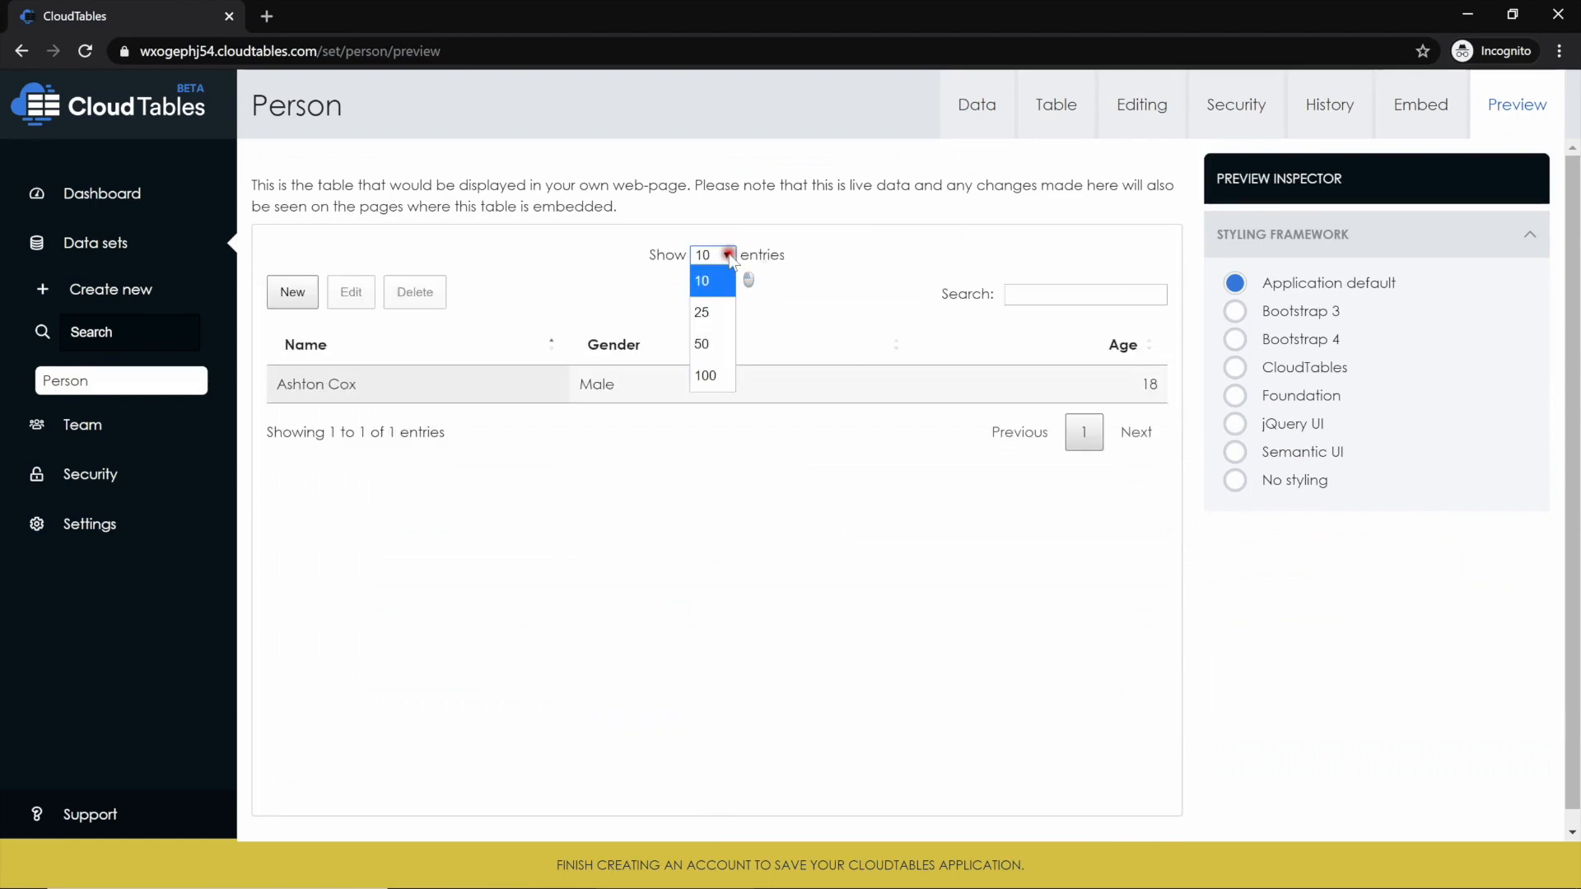
{"action": "left_click", "coordinate": [730, 256]}
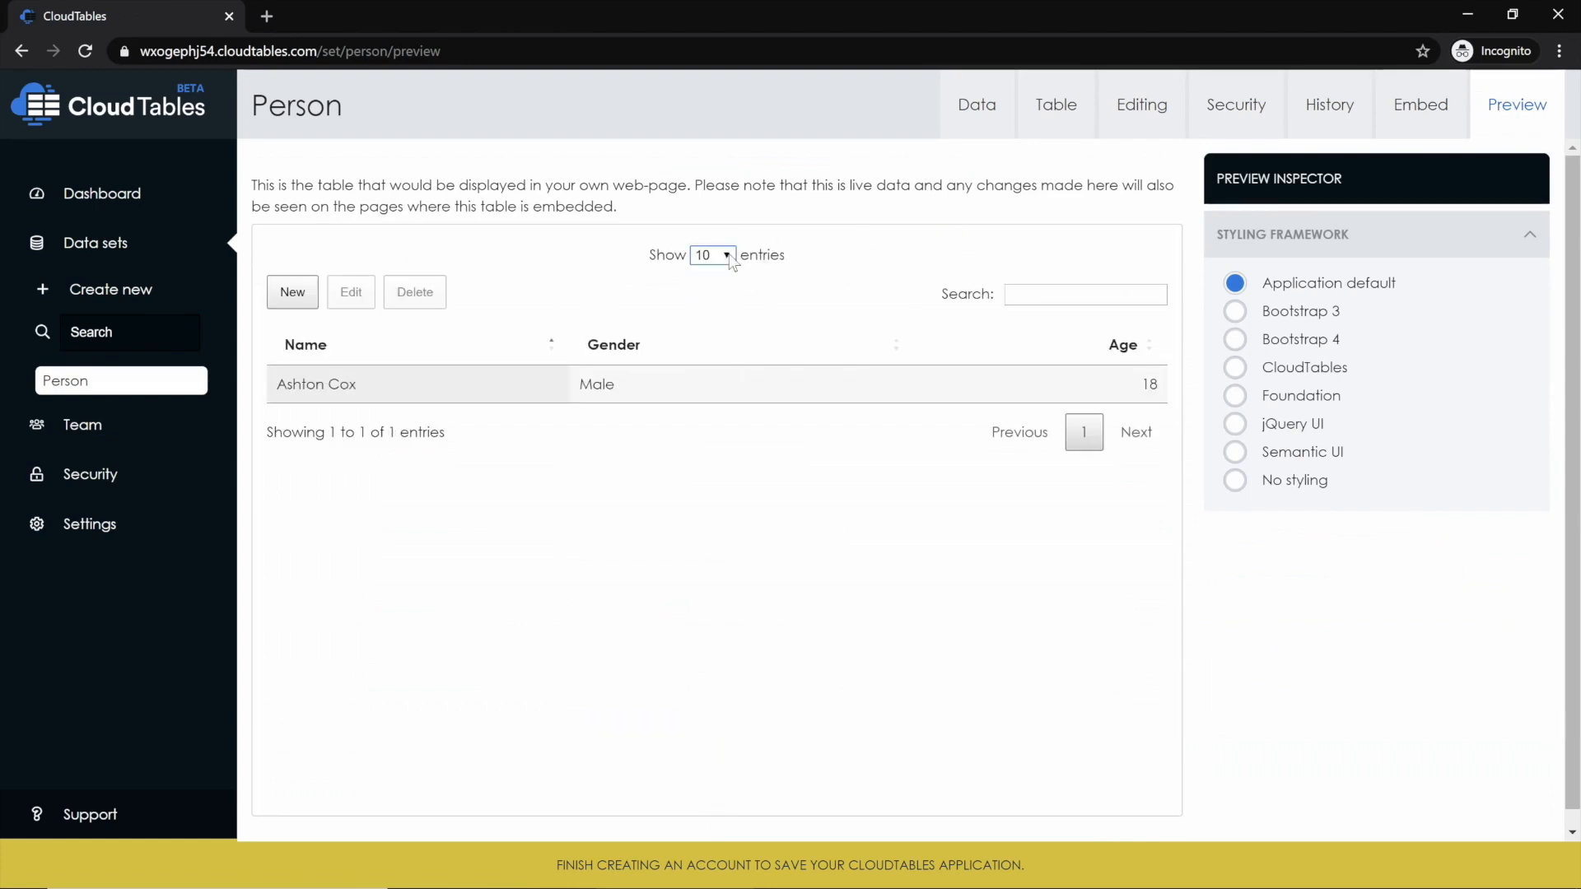
Move the Search control in the table layout to its own full-width row between the edit buttons and the column headers.
{"action": "left_click", "coordinate": [1042, 111]}
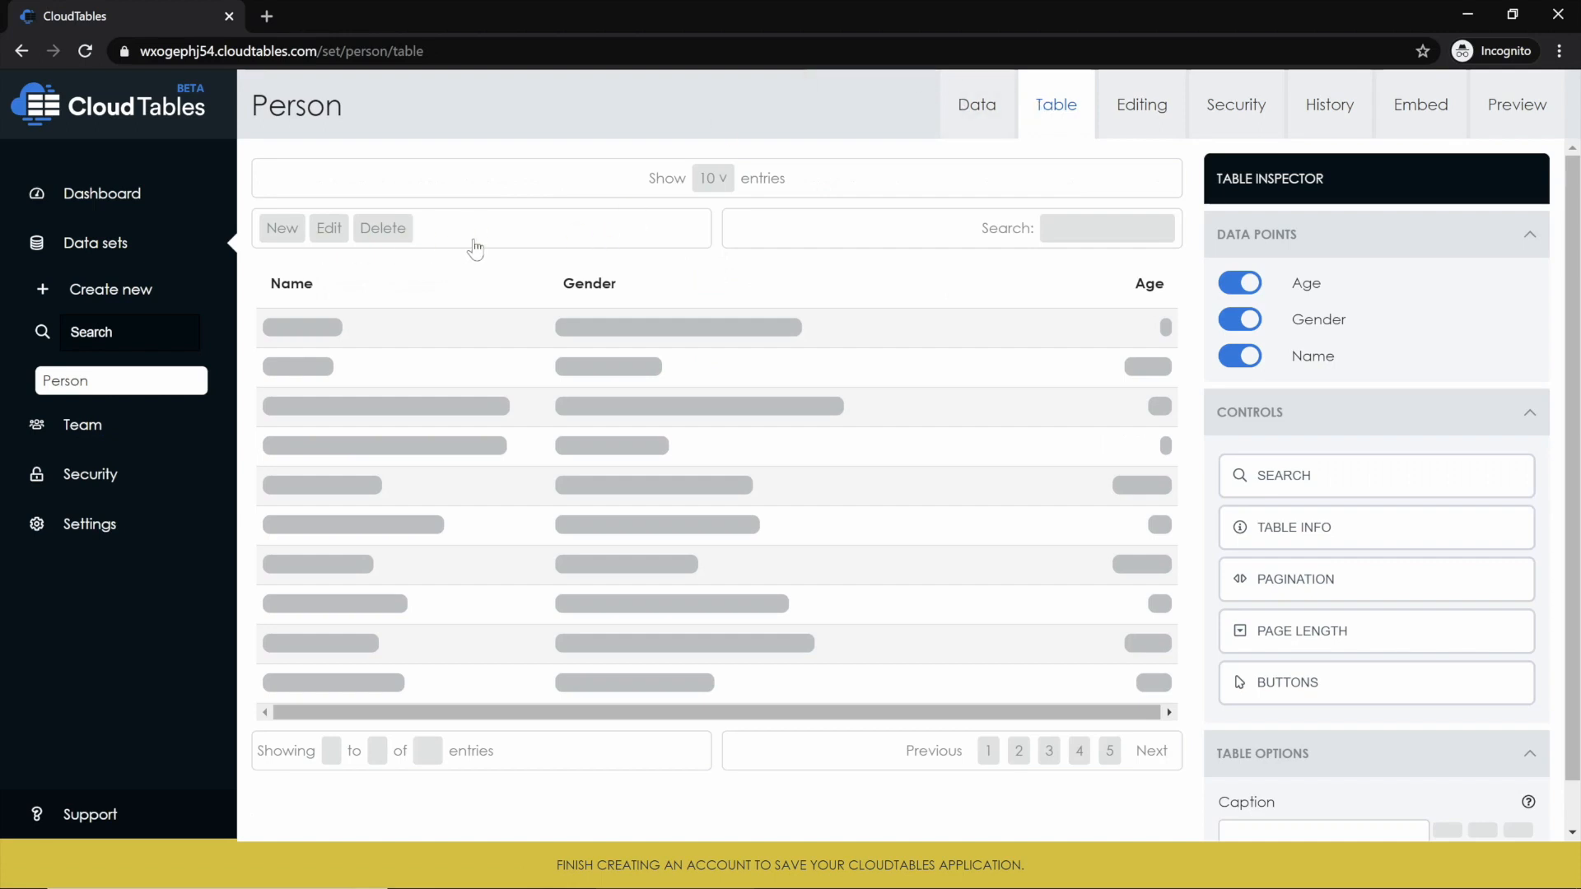
{"action": "left_click", "coordinate": [742, 225]}
{"action": "left_click_drag", "start_coordinate": [743, 228], "coordinate": [667, 458]}
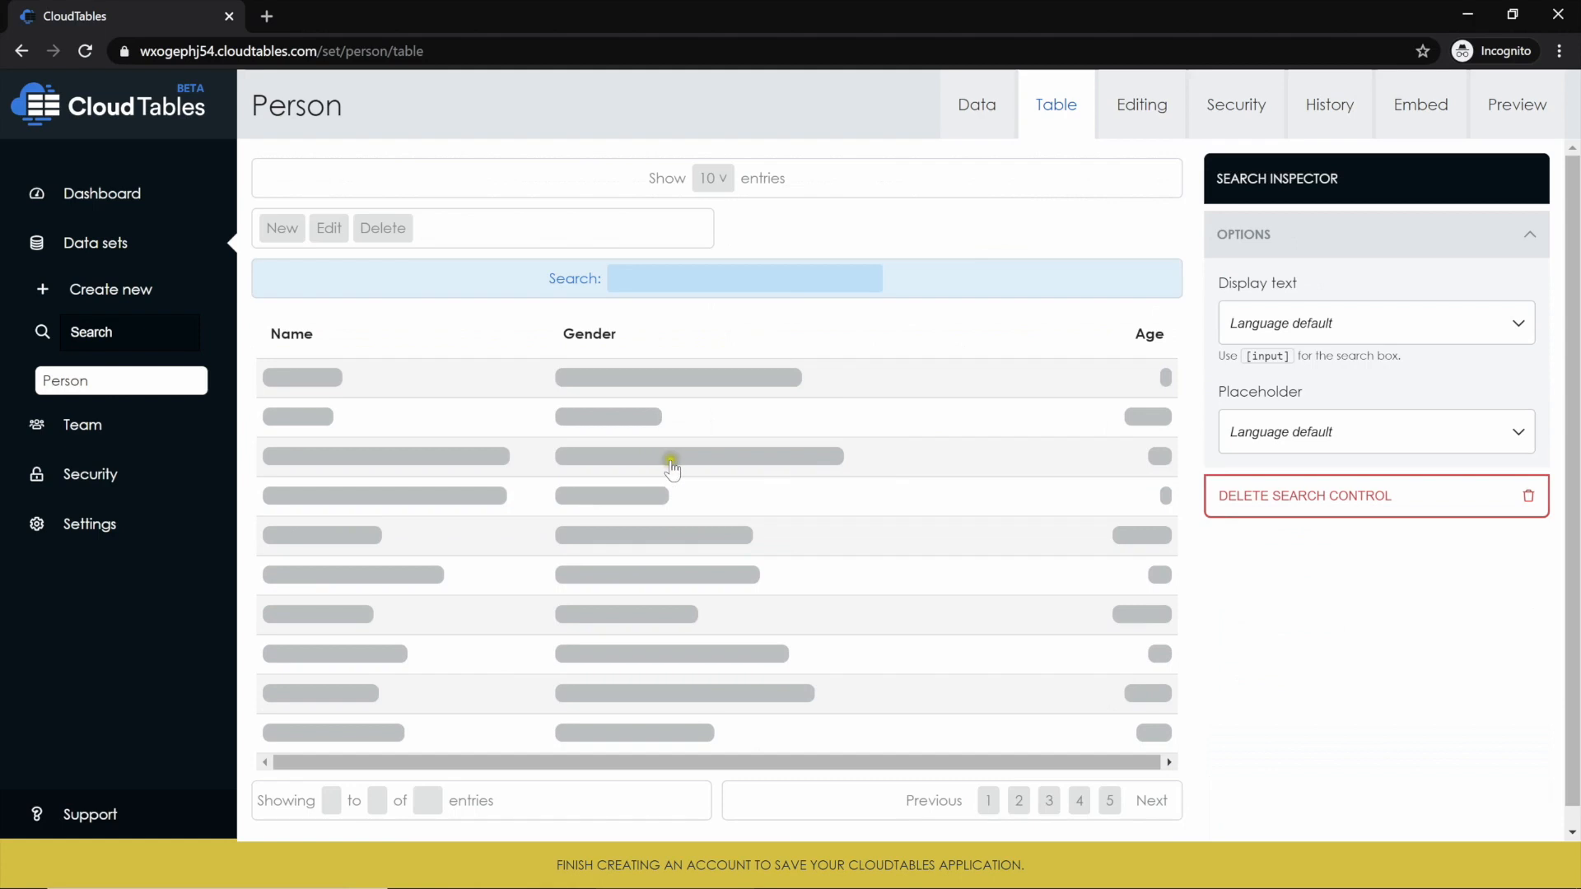
Add a second Buttons control beside the existing edit buttons in the table layout and remove its default New, Edit and Delete buttons.
{"action": "left_click", "coordinate": [805, 289]}
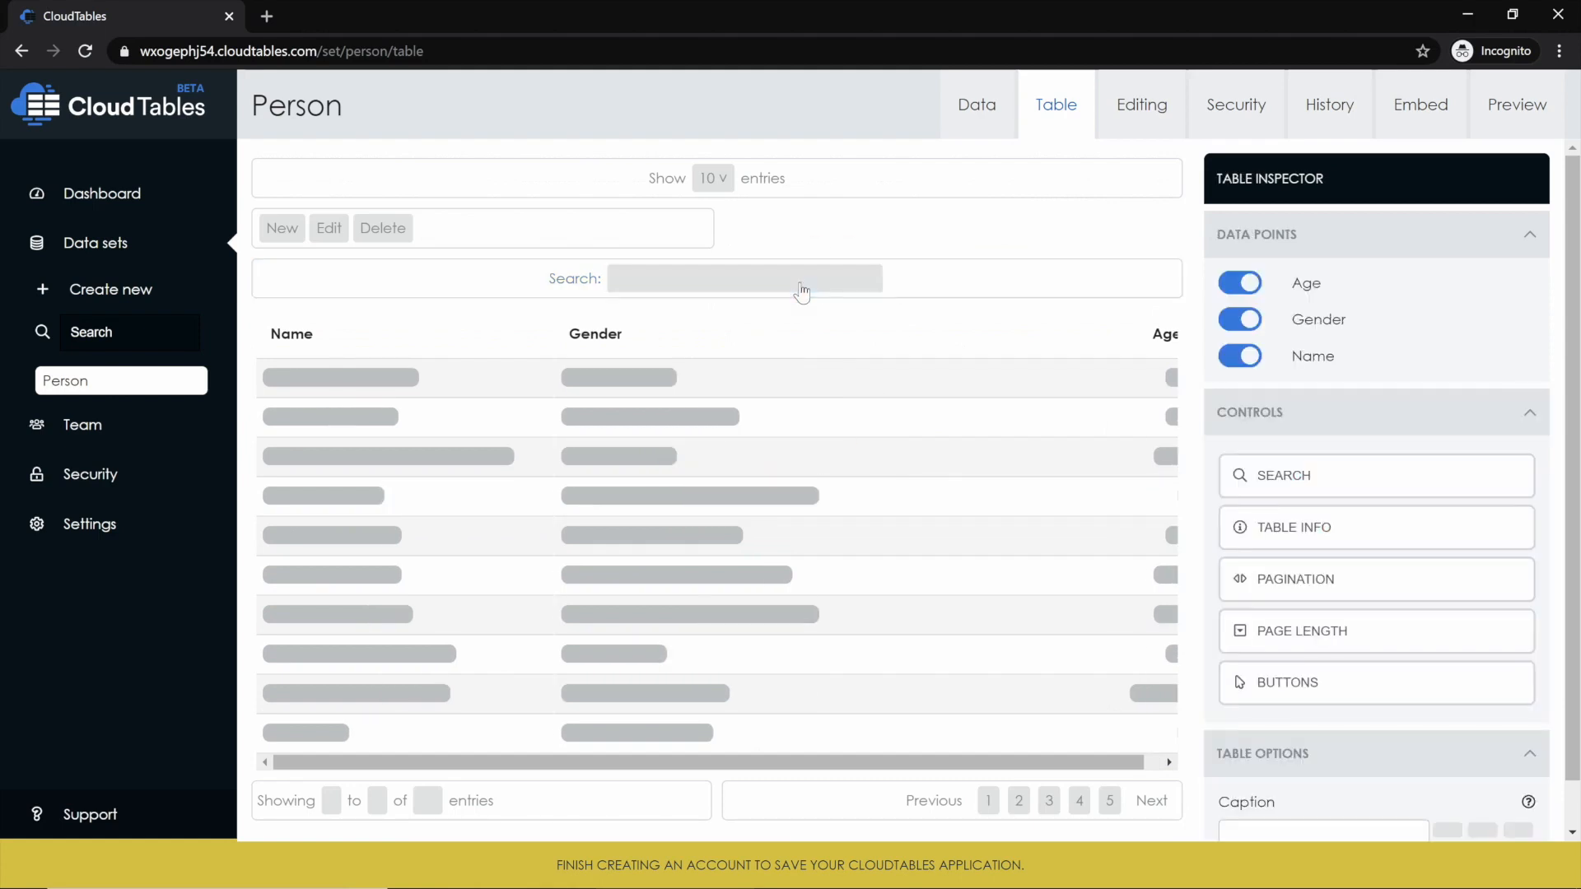
{"action": "left_click_drag", "start_coordinate": [1254, 677], "coordinate": [924, 387]}
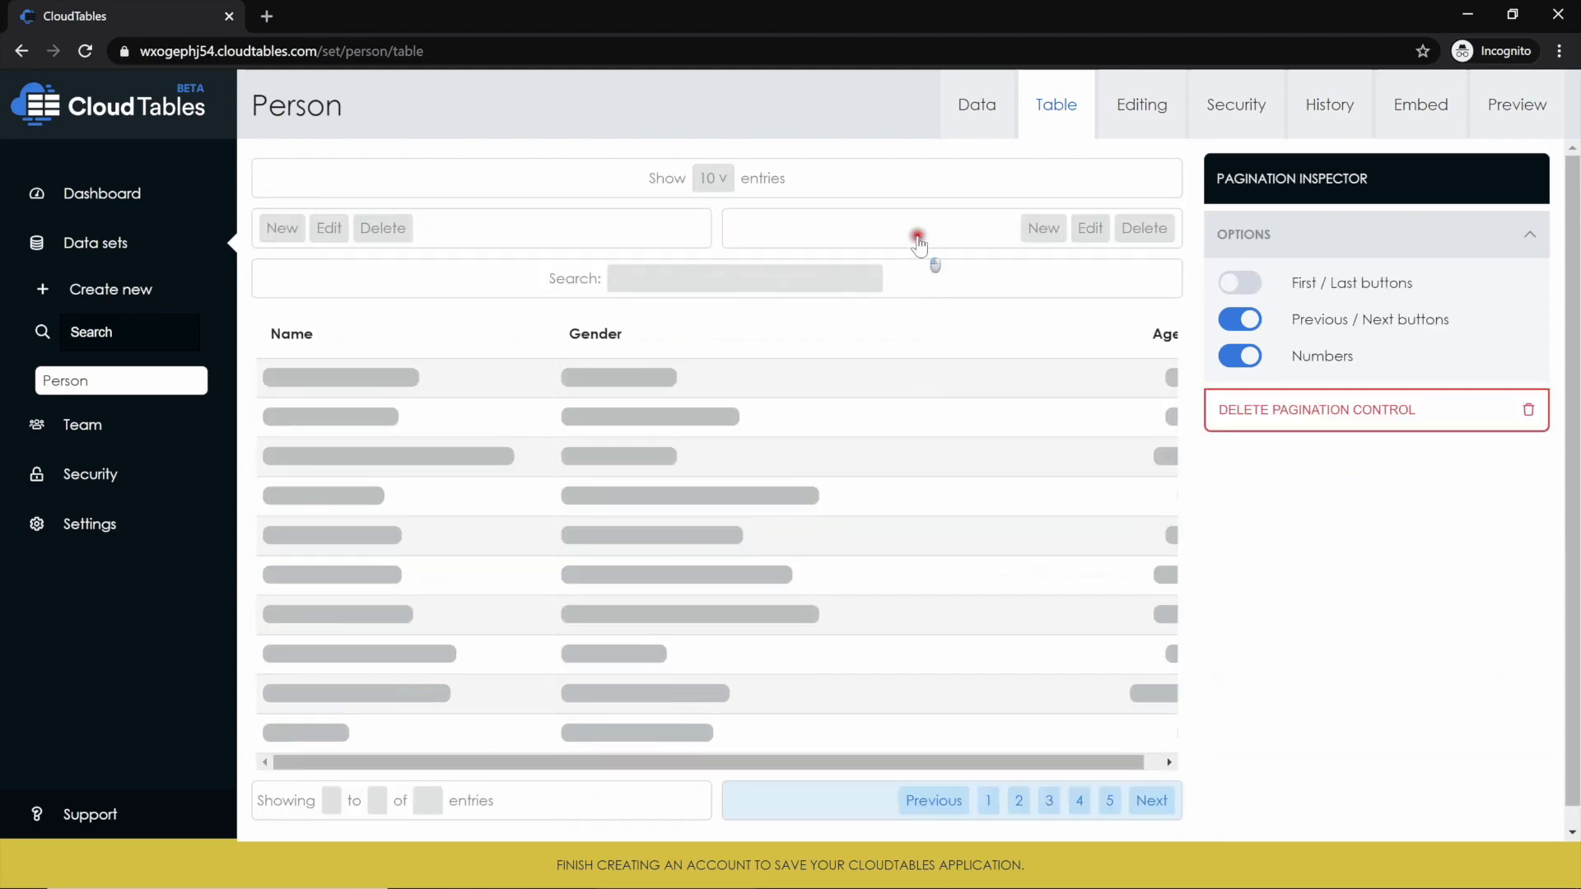
{"action": "left_click", "coordinate": [919, 244]}
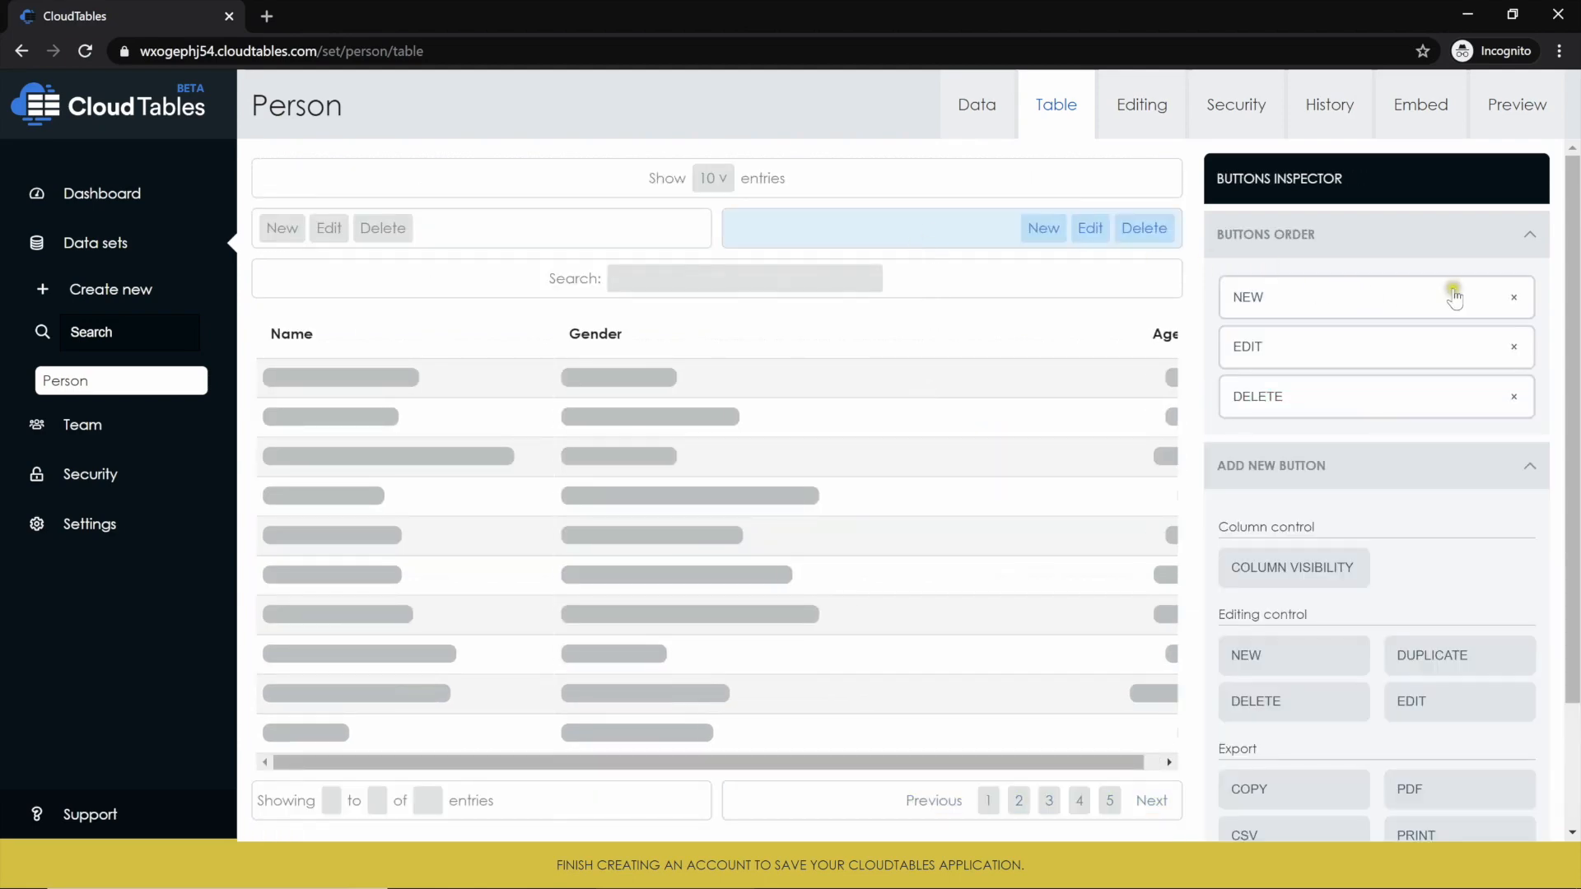
{"action": "left_click", "coordinate": [1513, 297]}
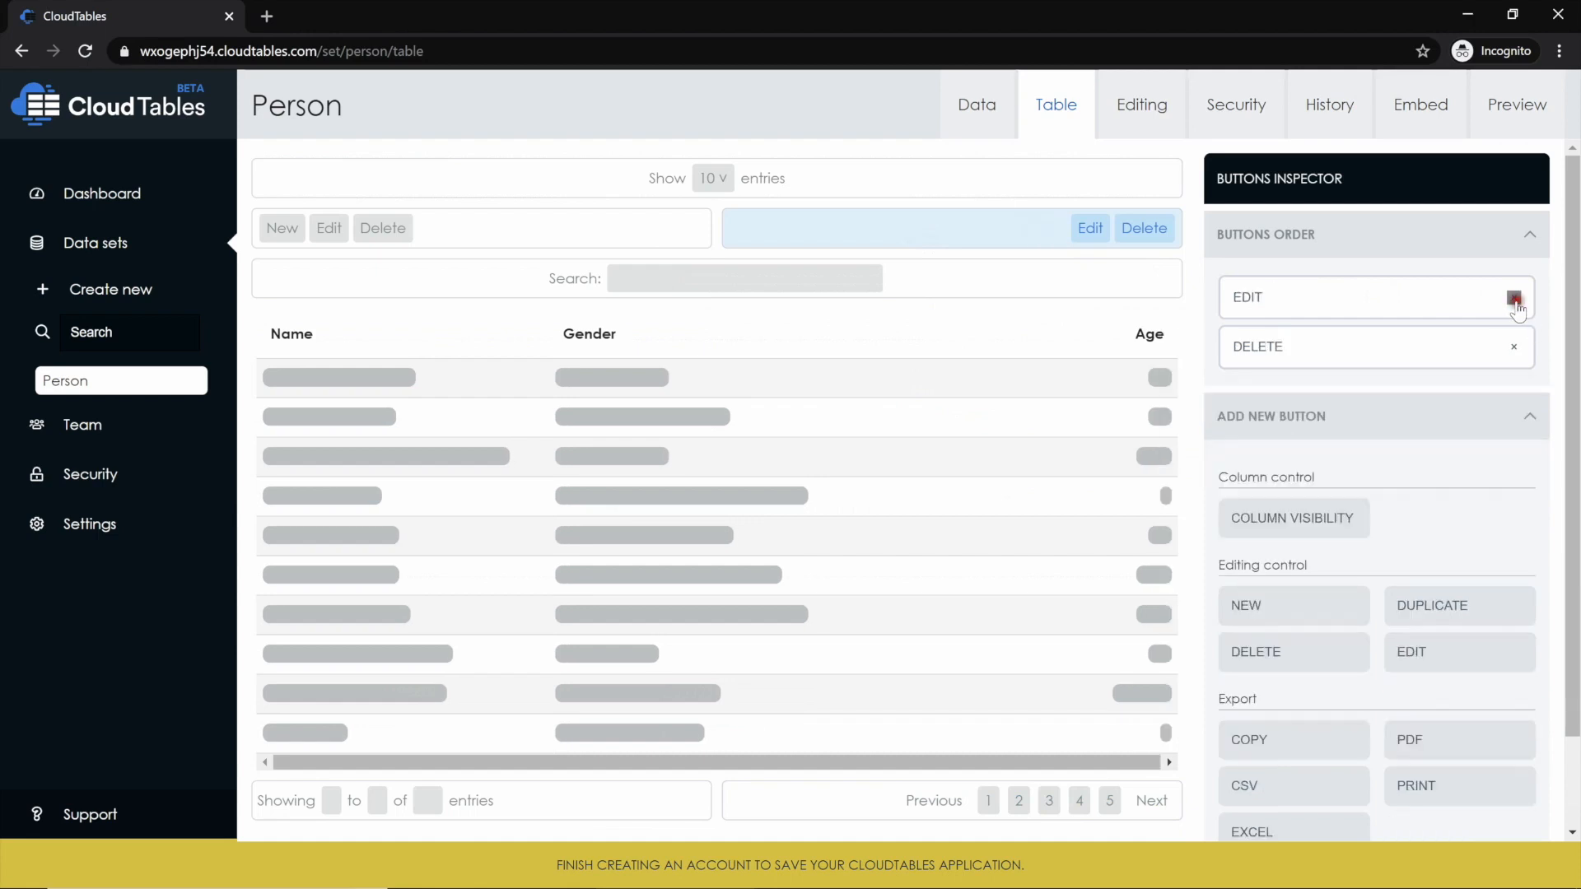
{"action": "left_click", "coordinate": [1513, 297]}
{"action": "left_click", "coordinate": [1513, 297]}
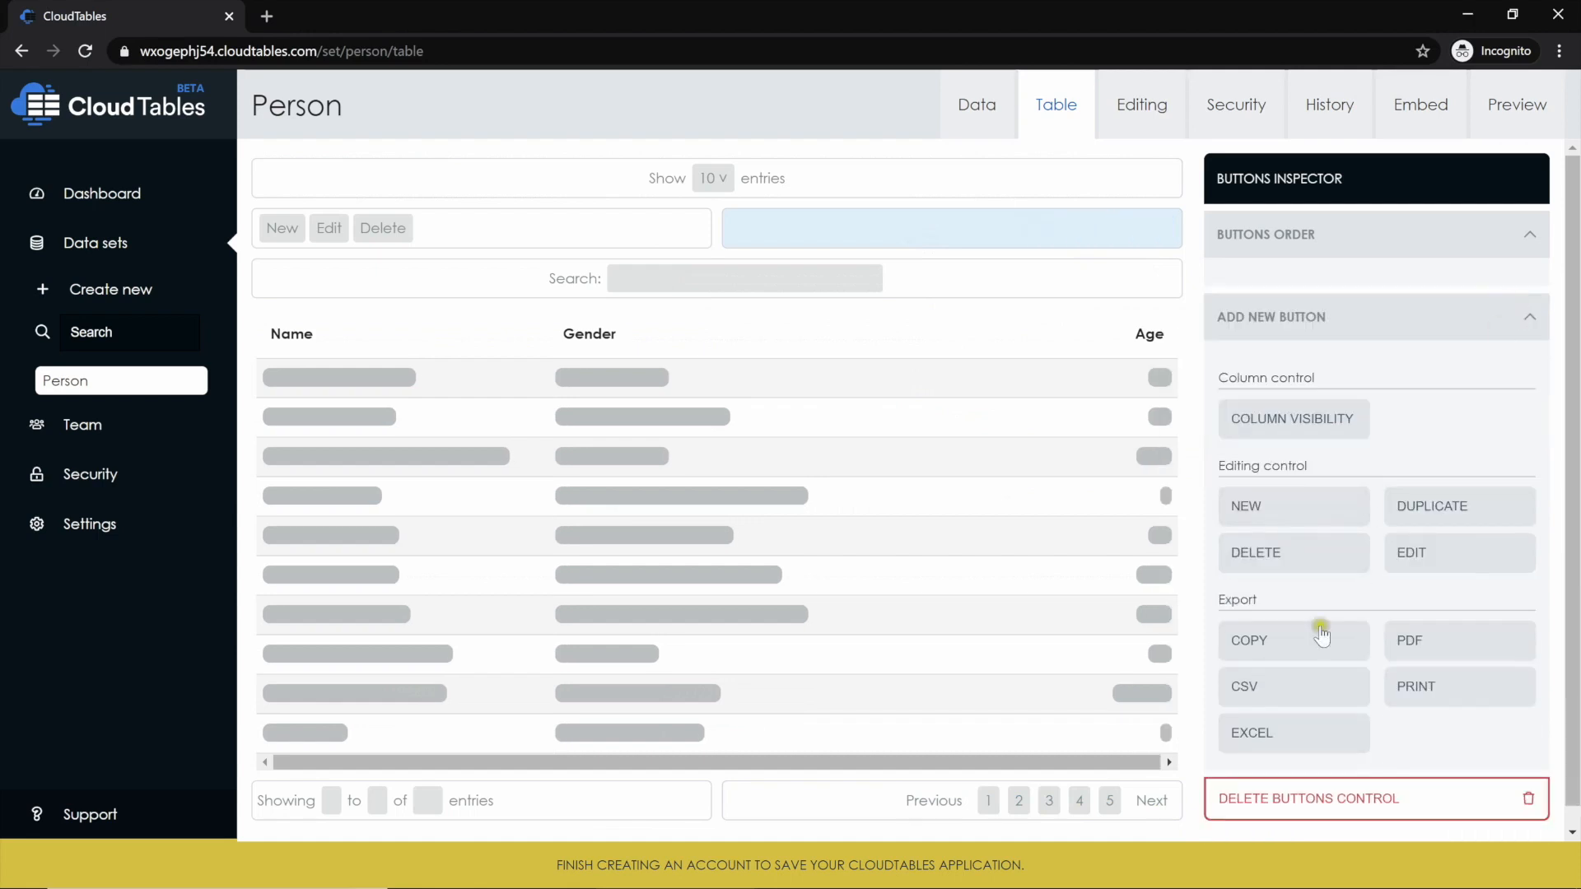
Add the Copy, PDF, CSV, Print and Excel export buttons, in that order, to the emptied Buttons control.
{"action": "left_click", "coordinate": [1274, 640]}
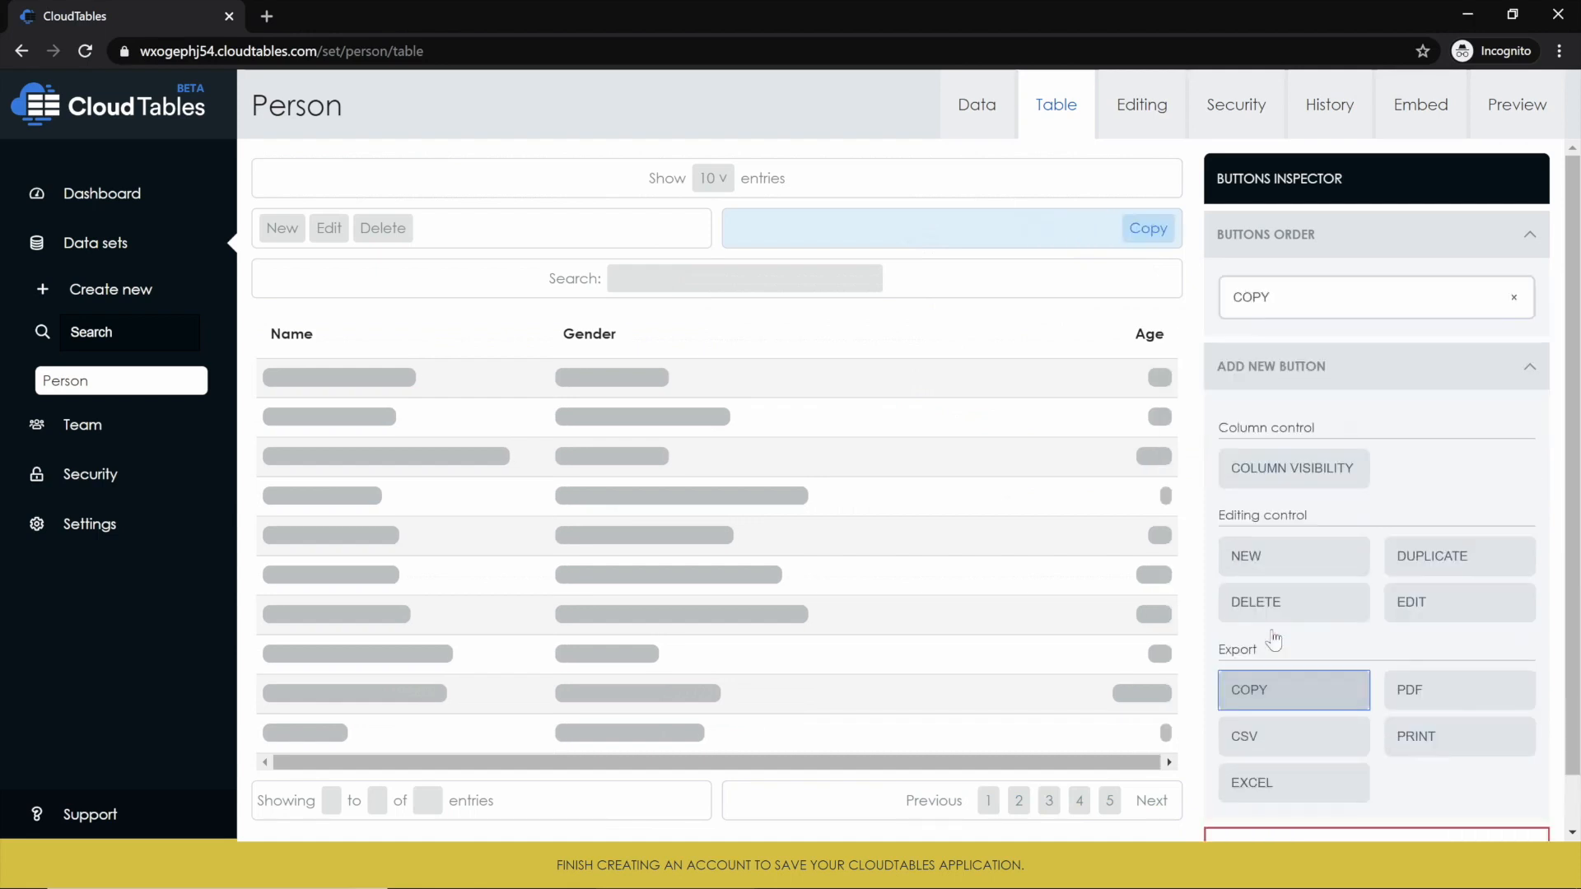
{"action": "left_click", "coordinate": [1482, 689]}
{"action": "left_click", "coordinate": [1310, 786]}
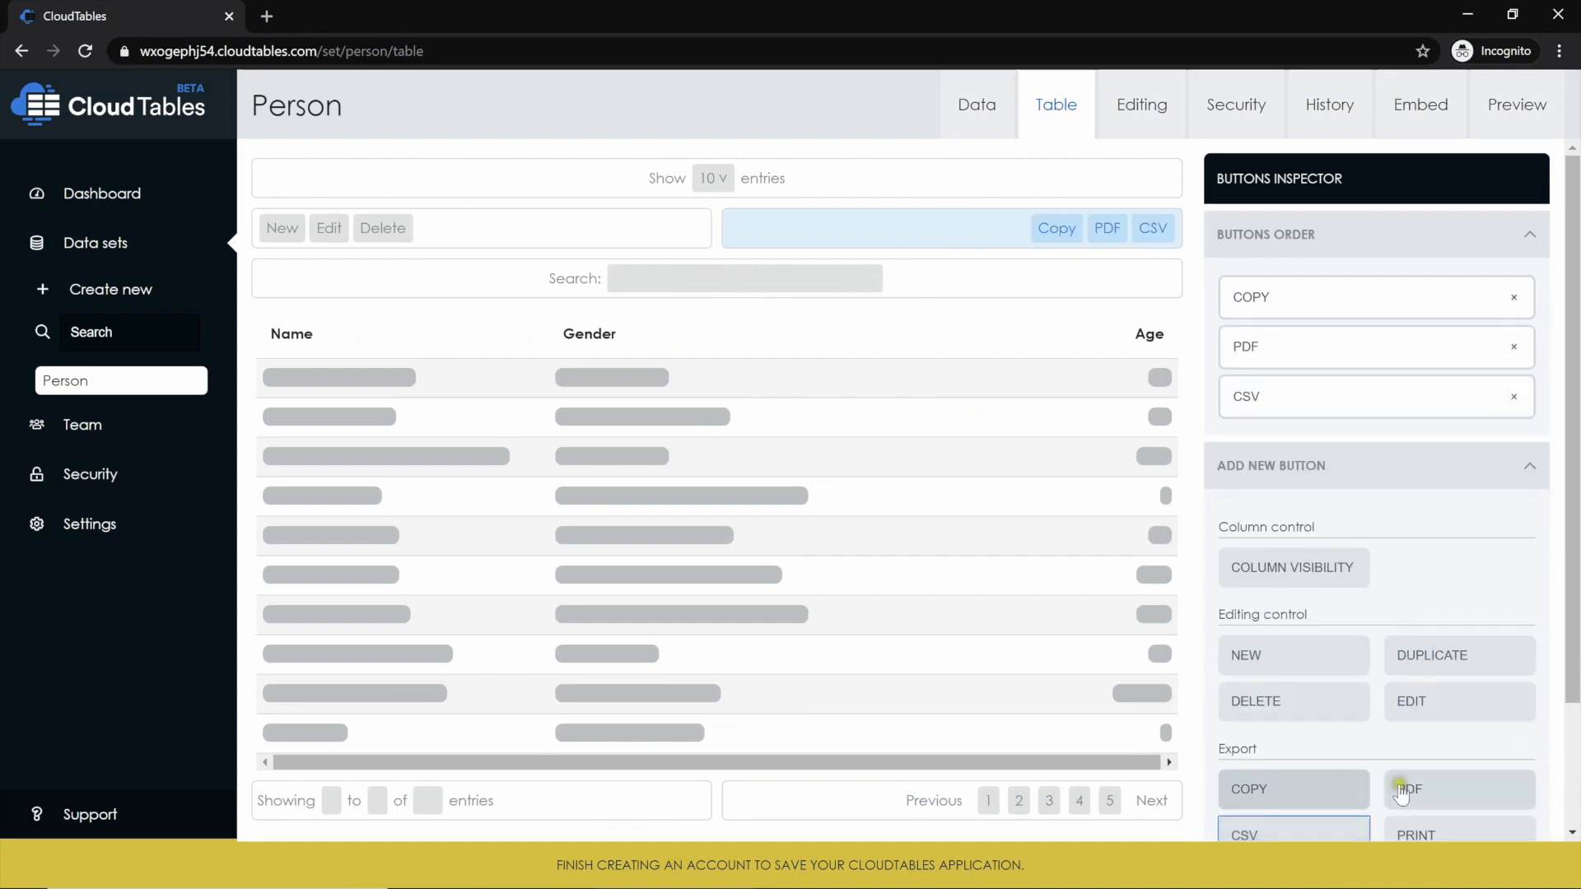
{"action": "left_click", "coordinate": [1429, 836]}
{"action": "scroll", "coordinate": [1430, 844], "scroll_direction": "down", "scroll_amount": 3}
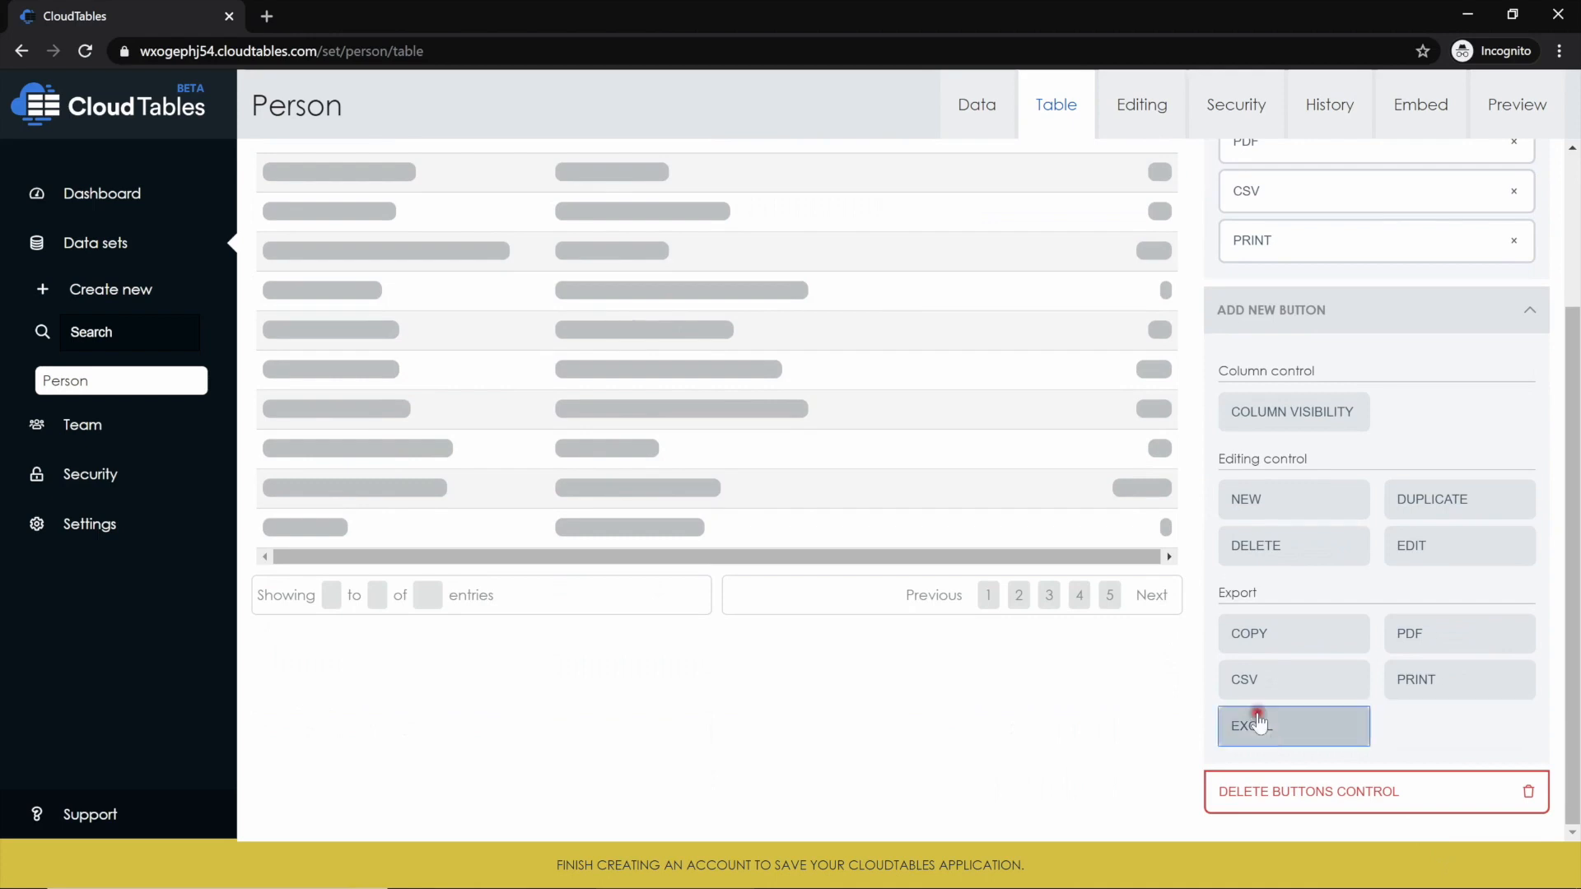
{"action": "left_click", "coordinate": [1257, 724]}
{"action": "scroll", "coordinate": [875, 445], "scroll_direction": "up", "scroll_amount": 3}
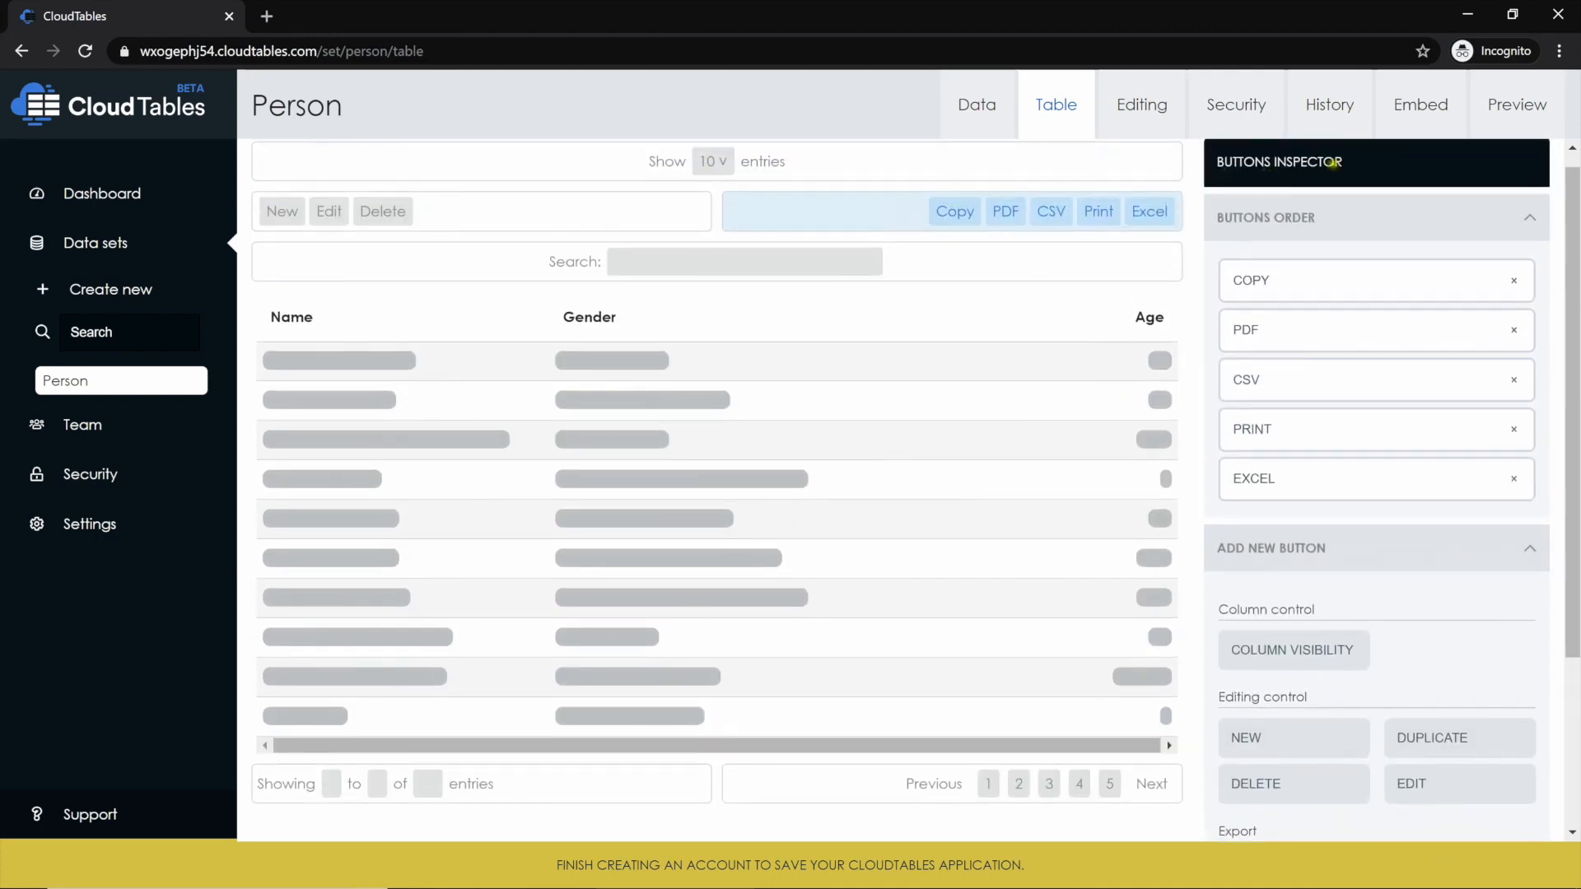
Preview the Person table, export it to PDF, and view the downloaded Person.pdf before returning to the preview.
{"action": "left_click", "coordinate": [1506, 101]}
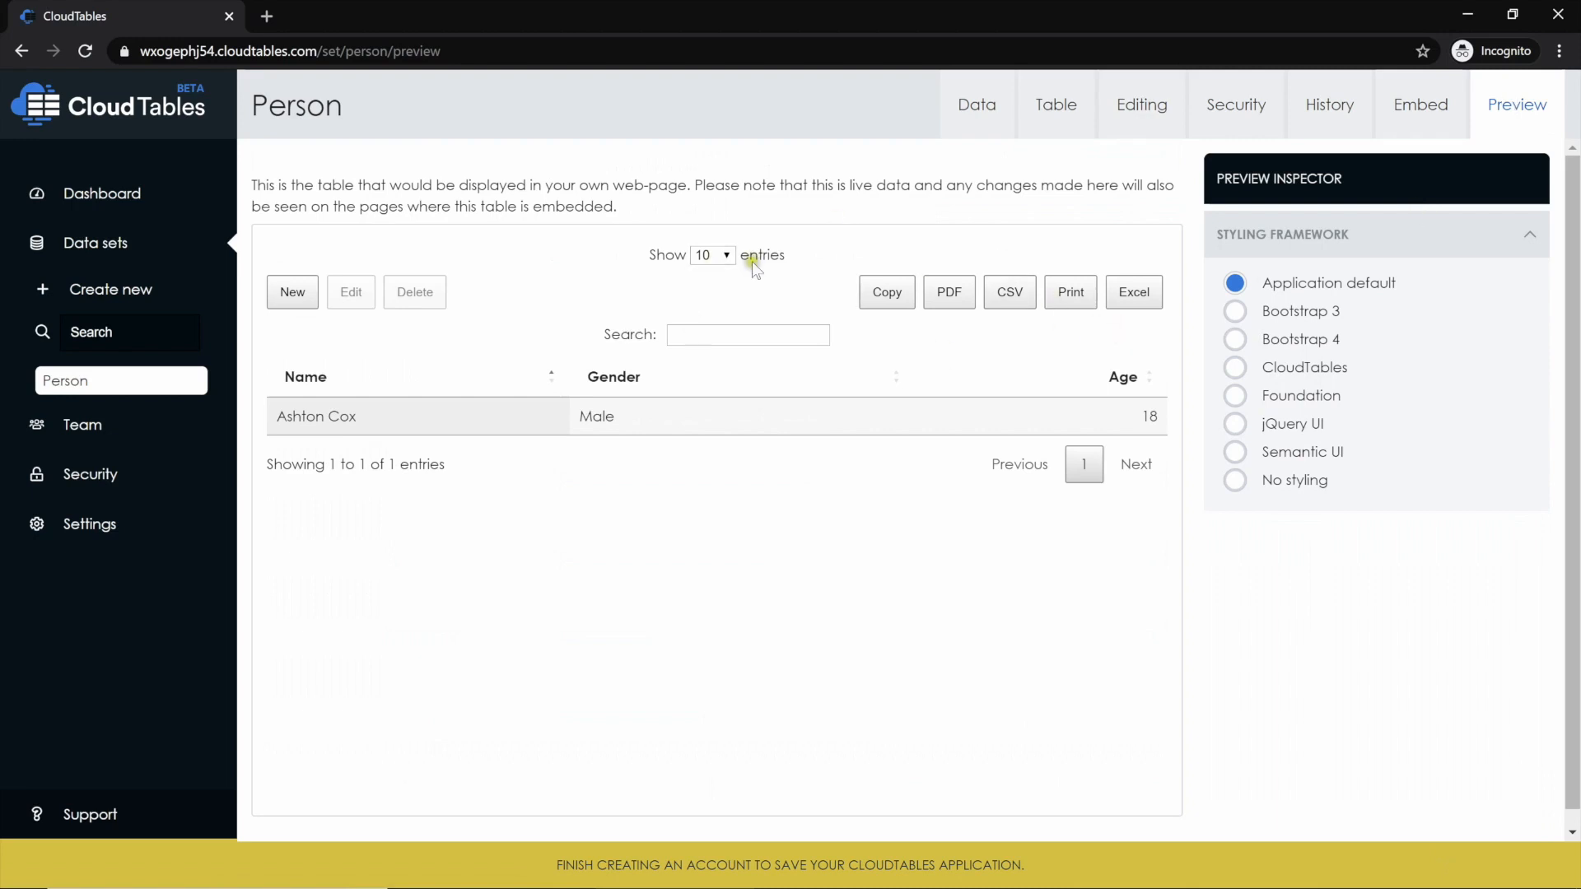
{"action": "left_click", "coordinate": [944, 292]}
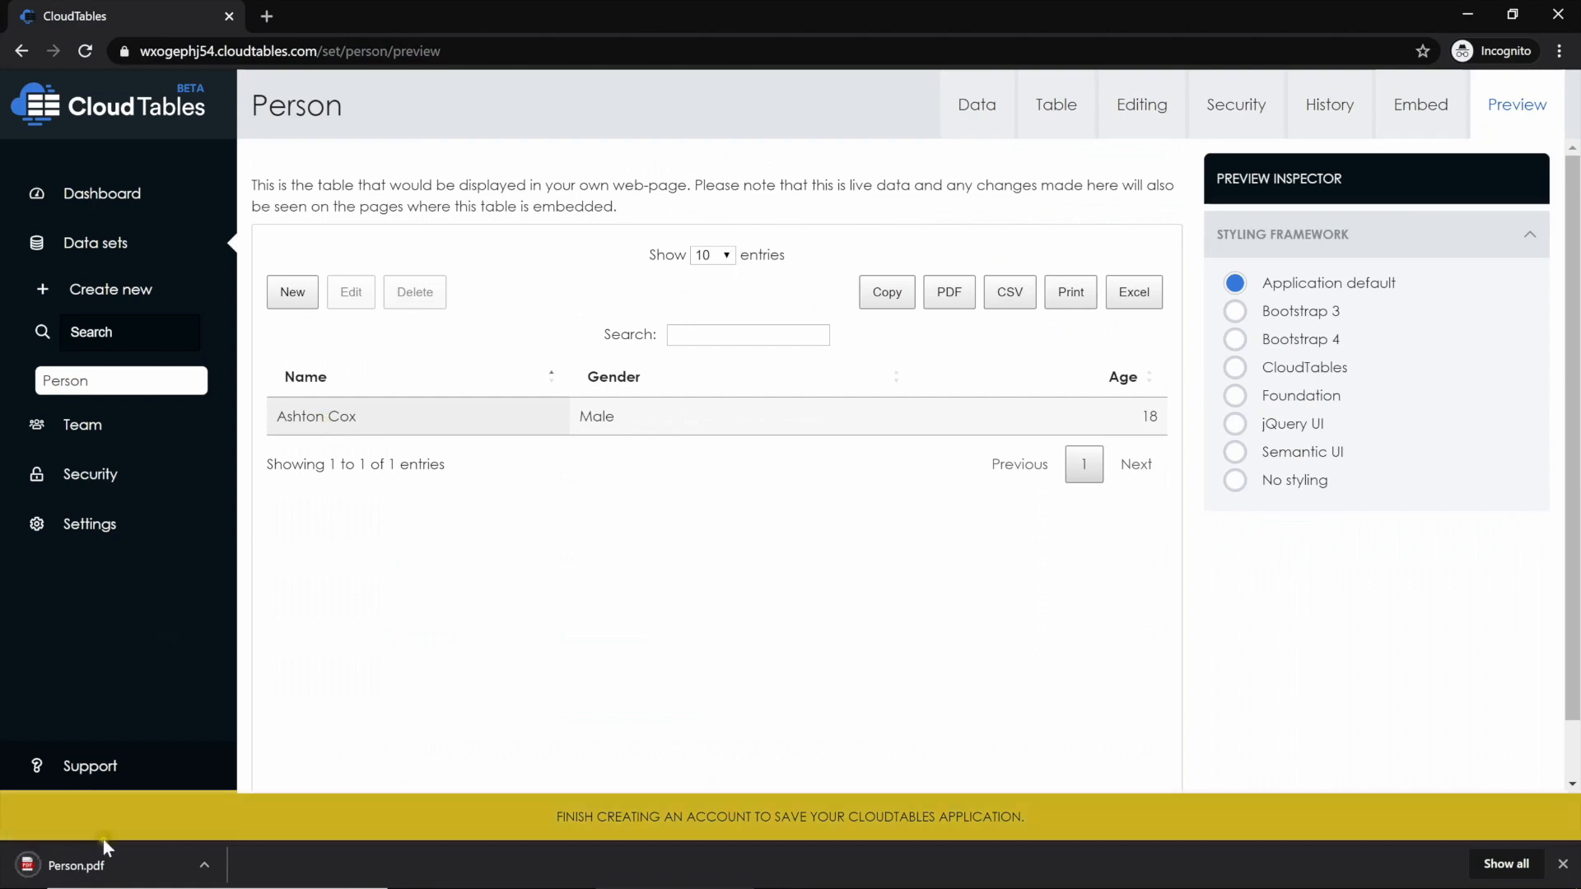
{"action": "left_click", "coordinate": [108, 857]}
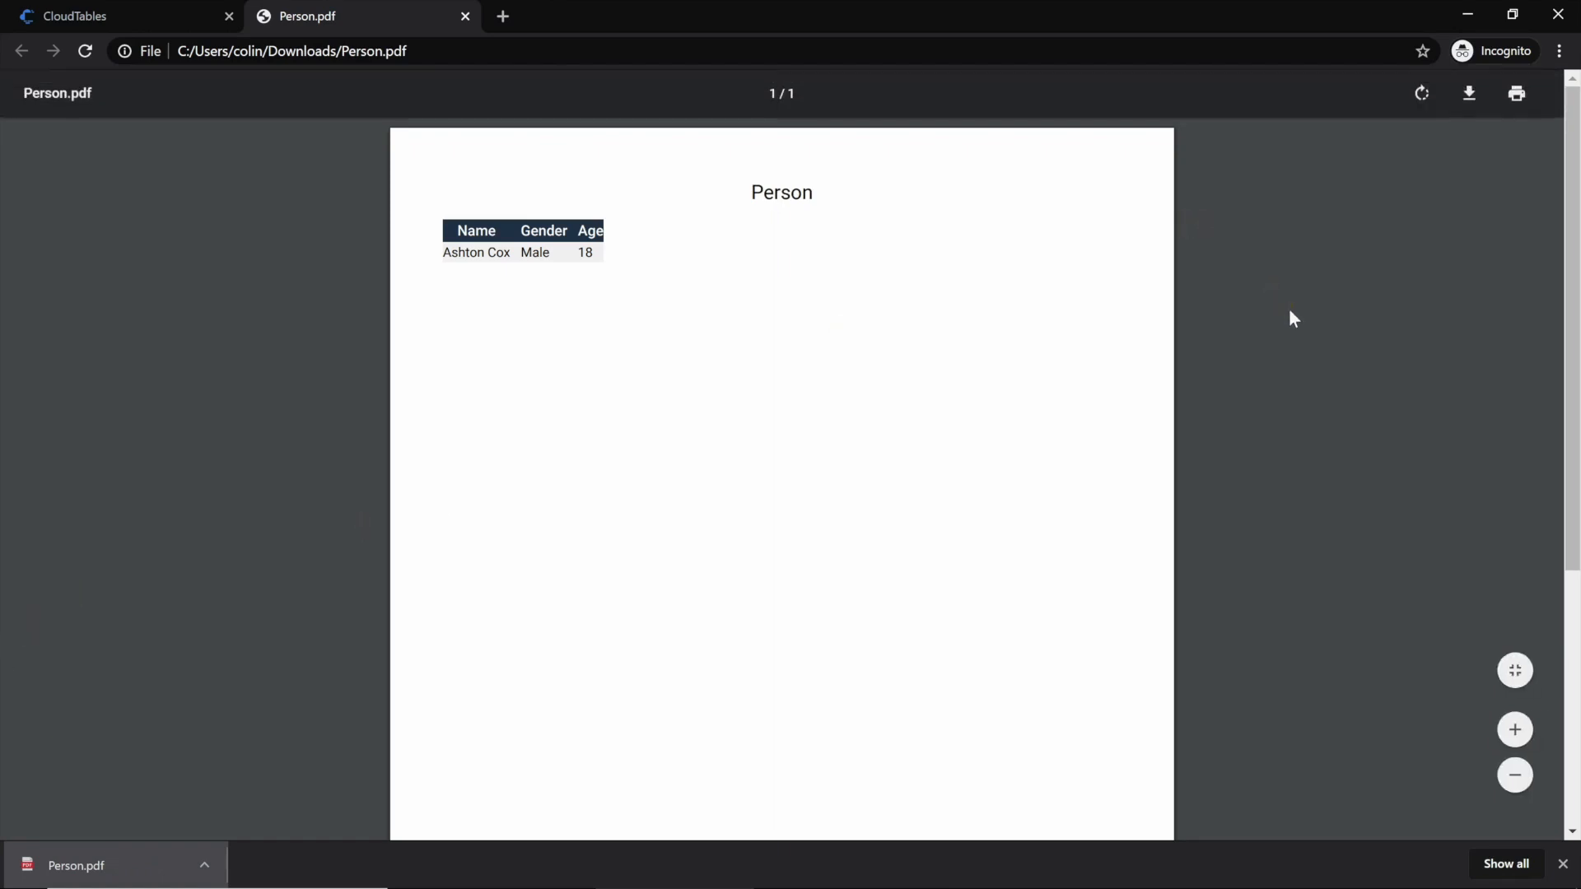
{"action": "left_click", "coordinate": [465, 16]}
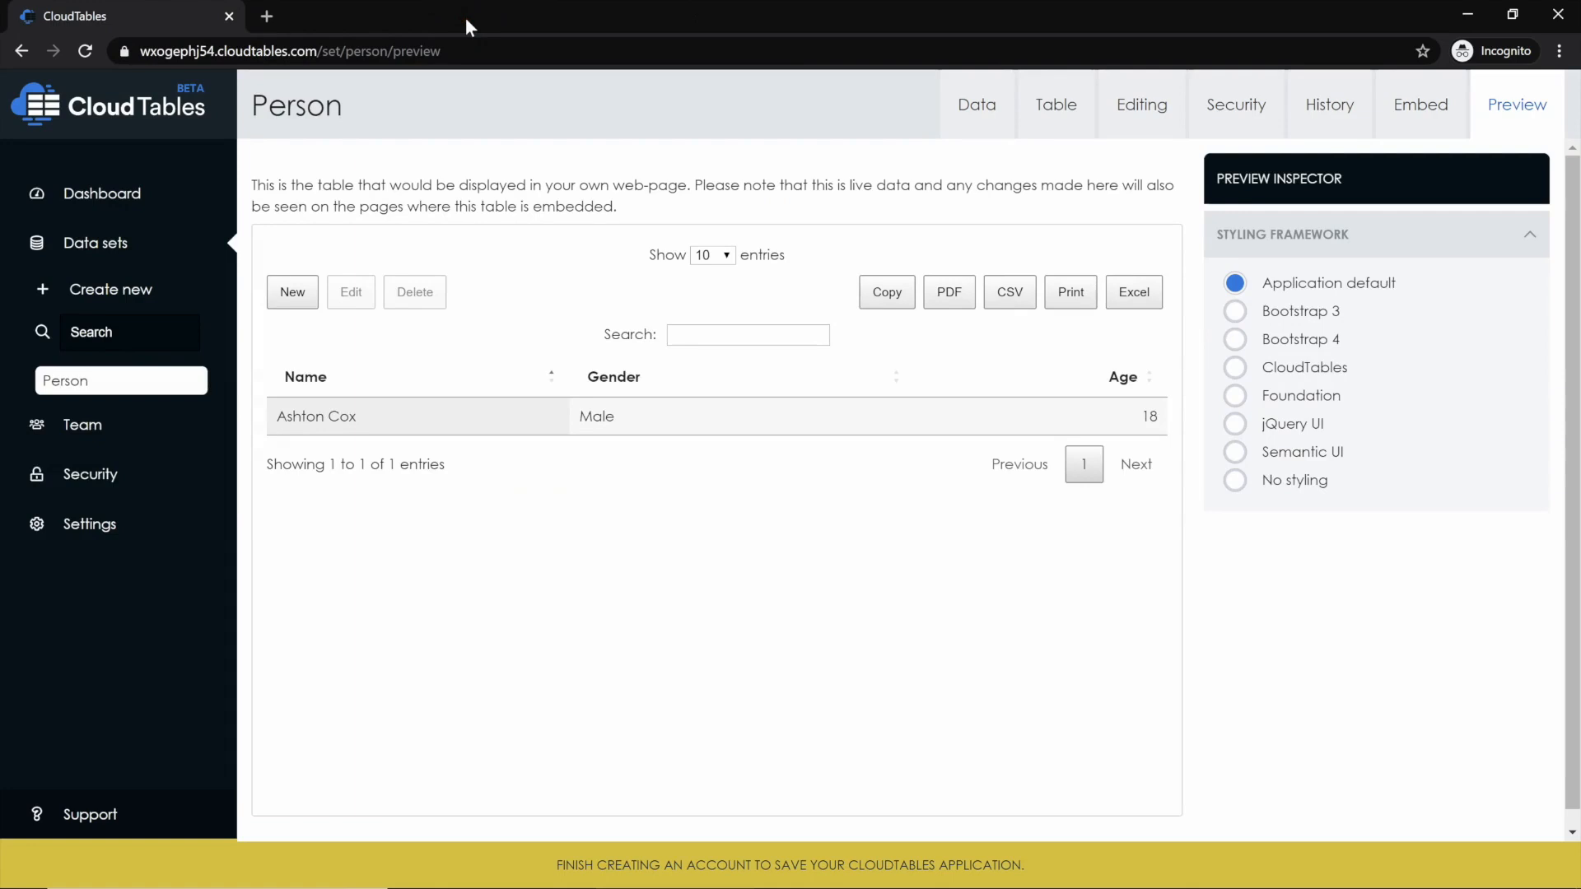